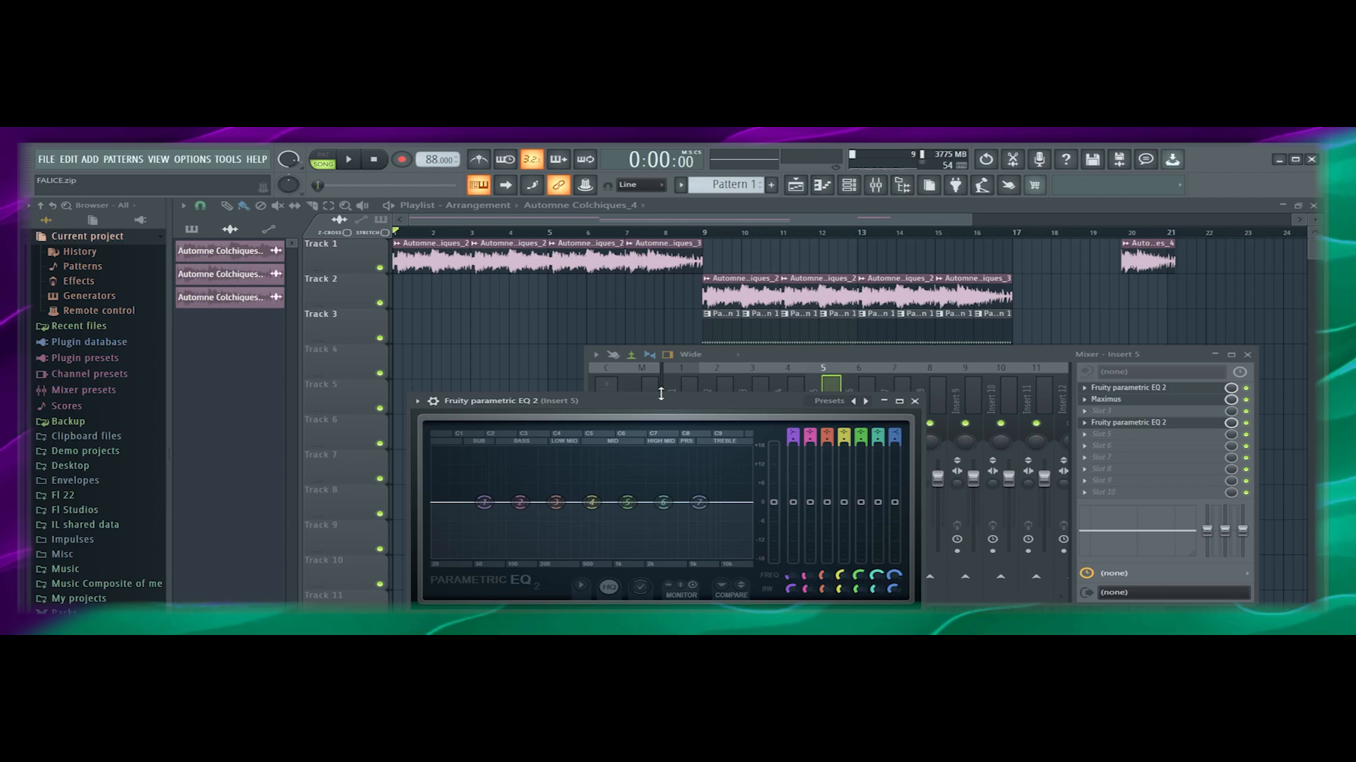
Move the Fruity parametric EQ 2 window higher and cycle through all its presets until it is back on Default
drag(661, 393, 661, 323)
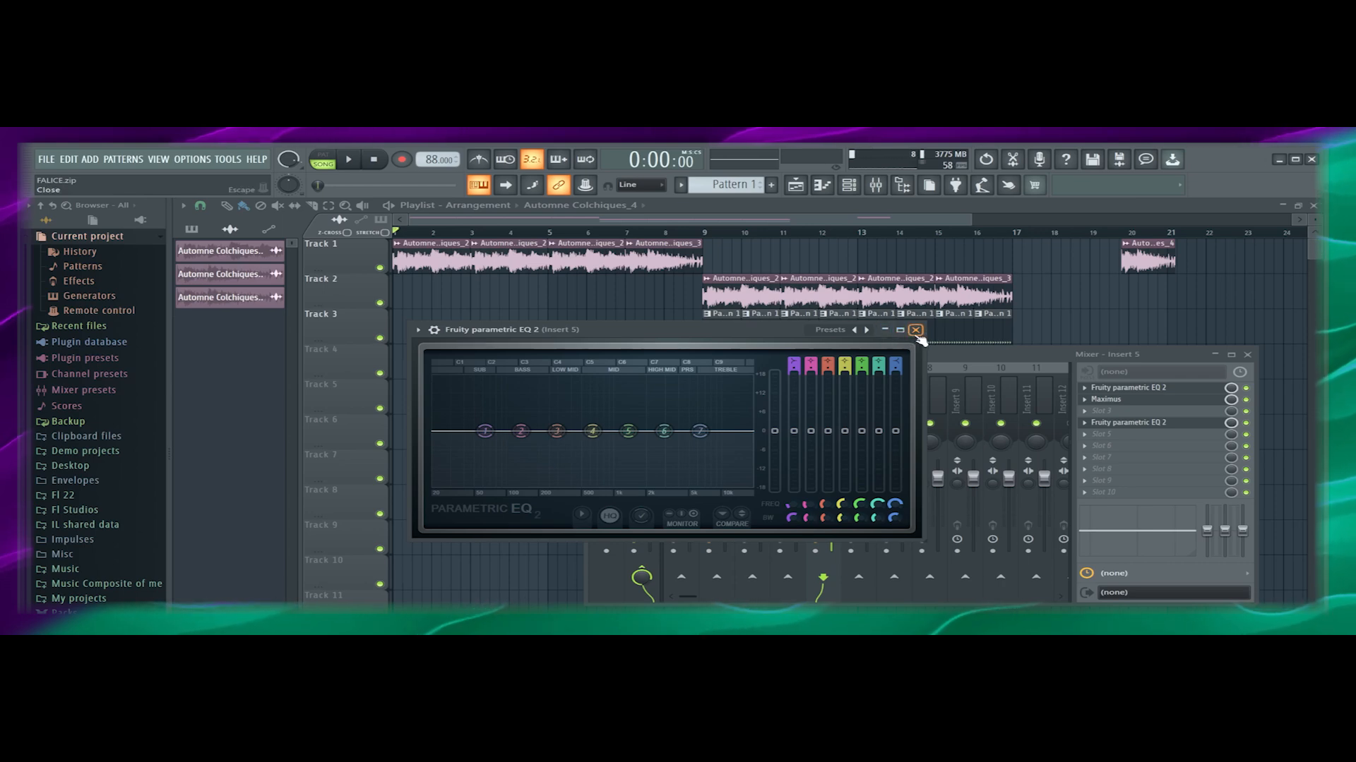
click(867, 331)
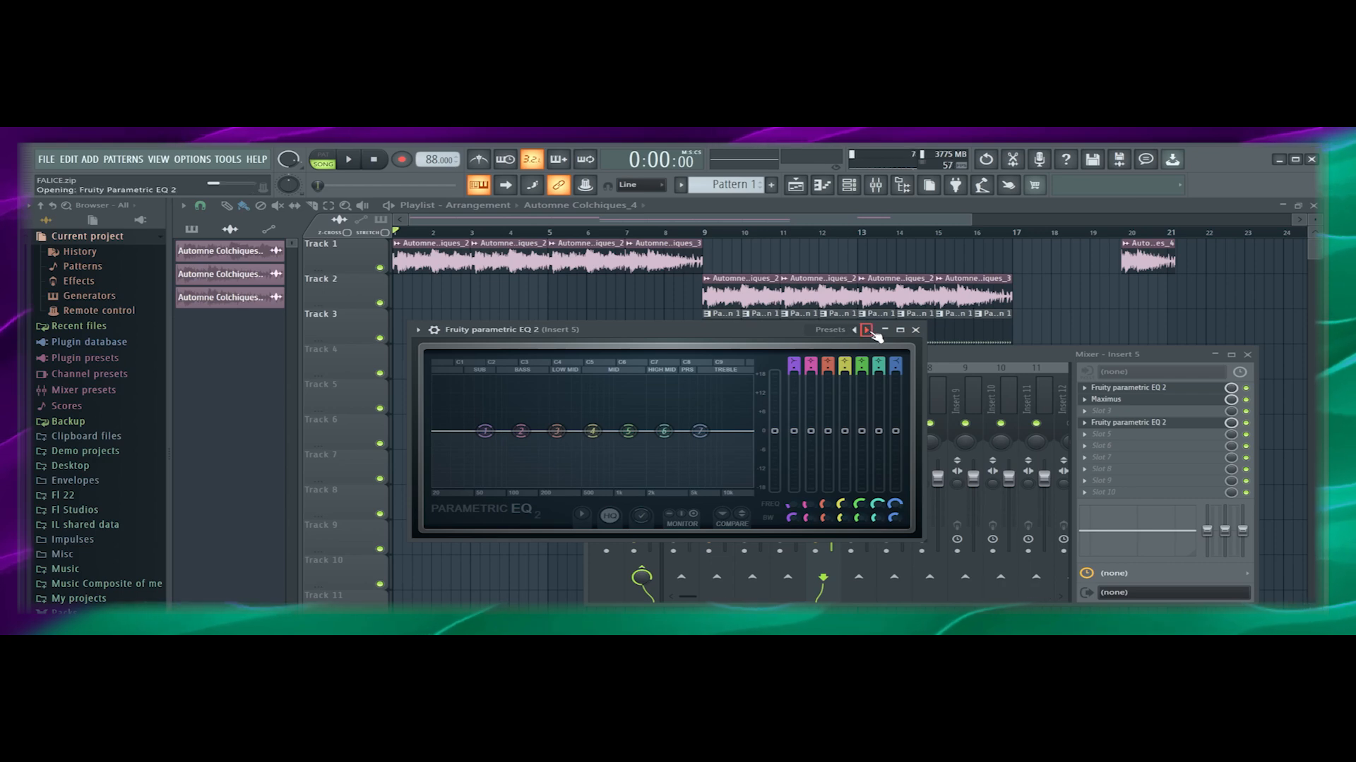
click(867, 330)
click(867, 331)
click(867, 330)
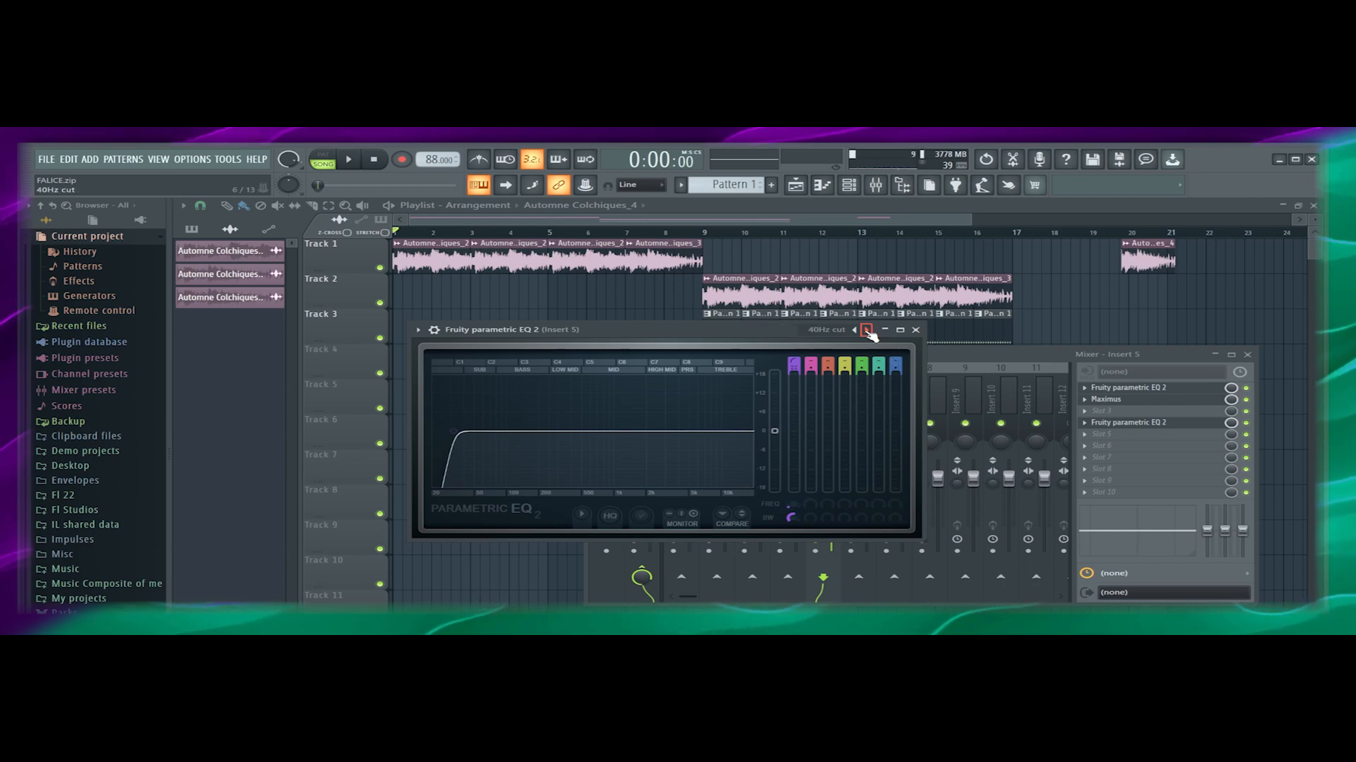
click(867, 331)
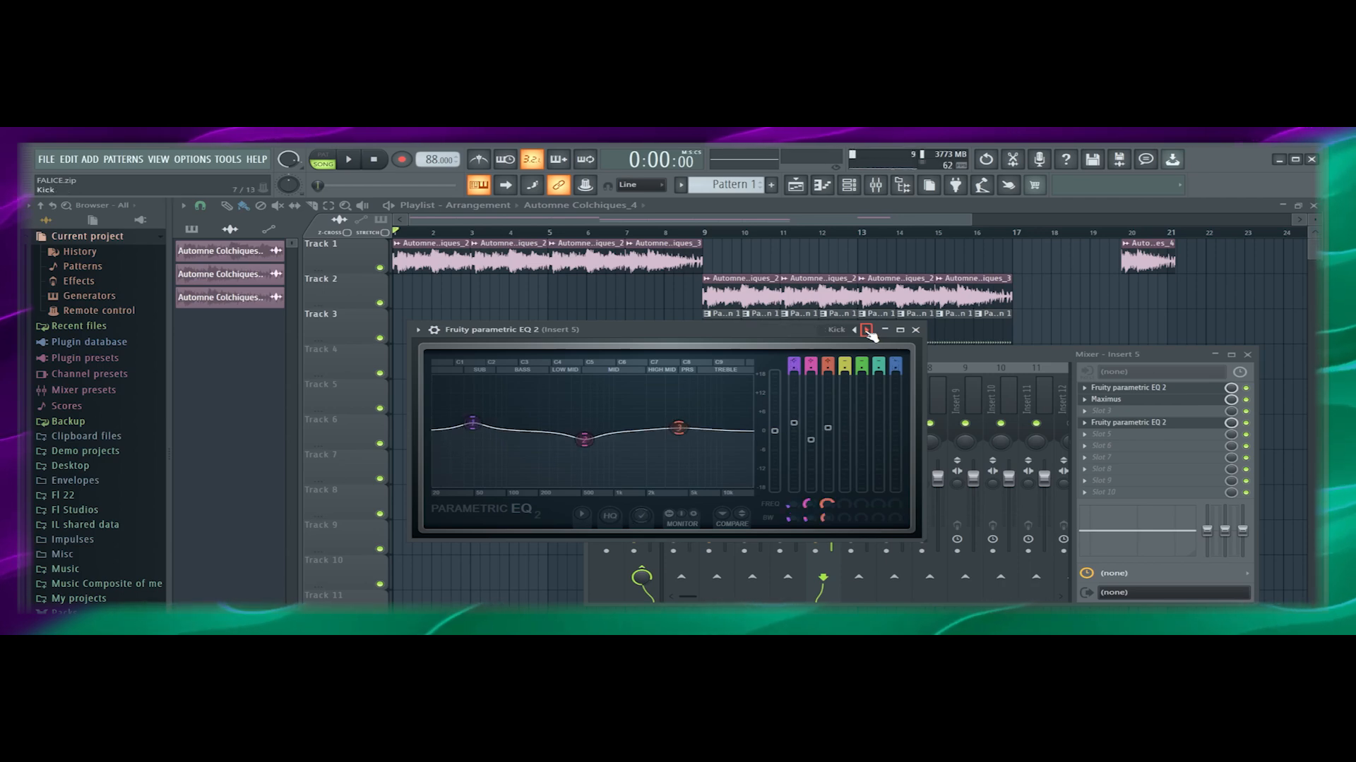
click(867, 330)
click(867, 331)
click(867, 330)
click(867, 330)
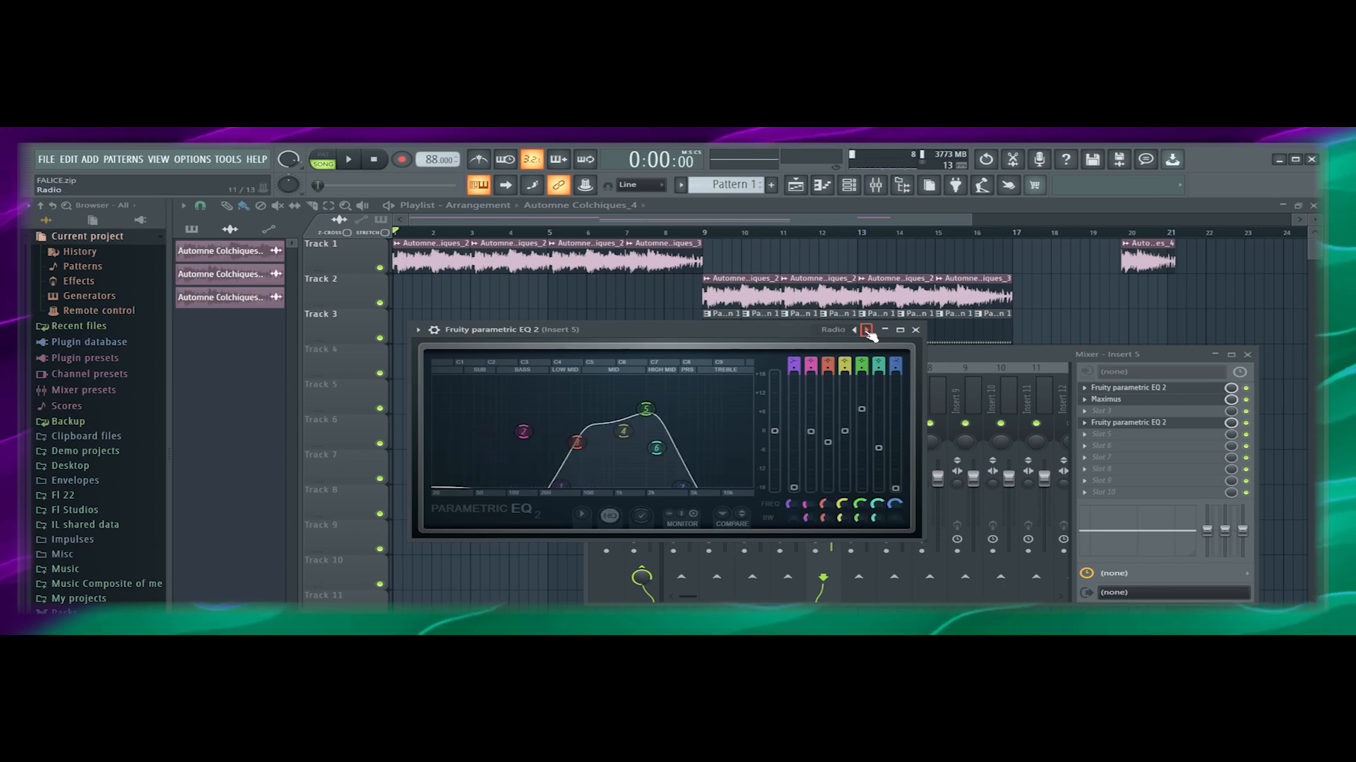
click(867, 330)
click(867, 330)
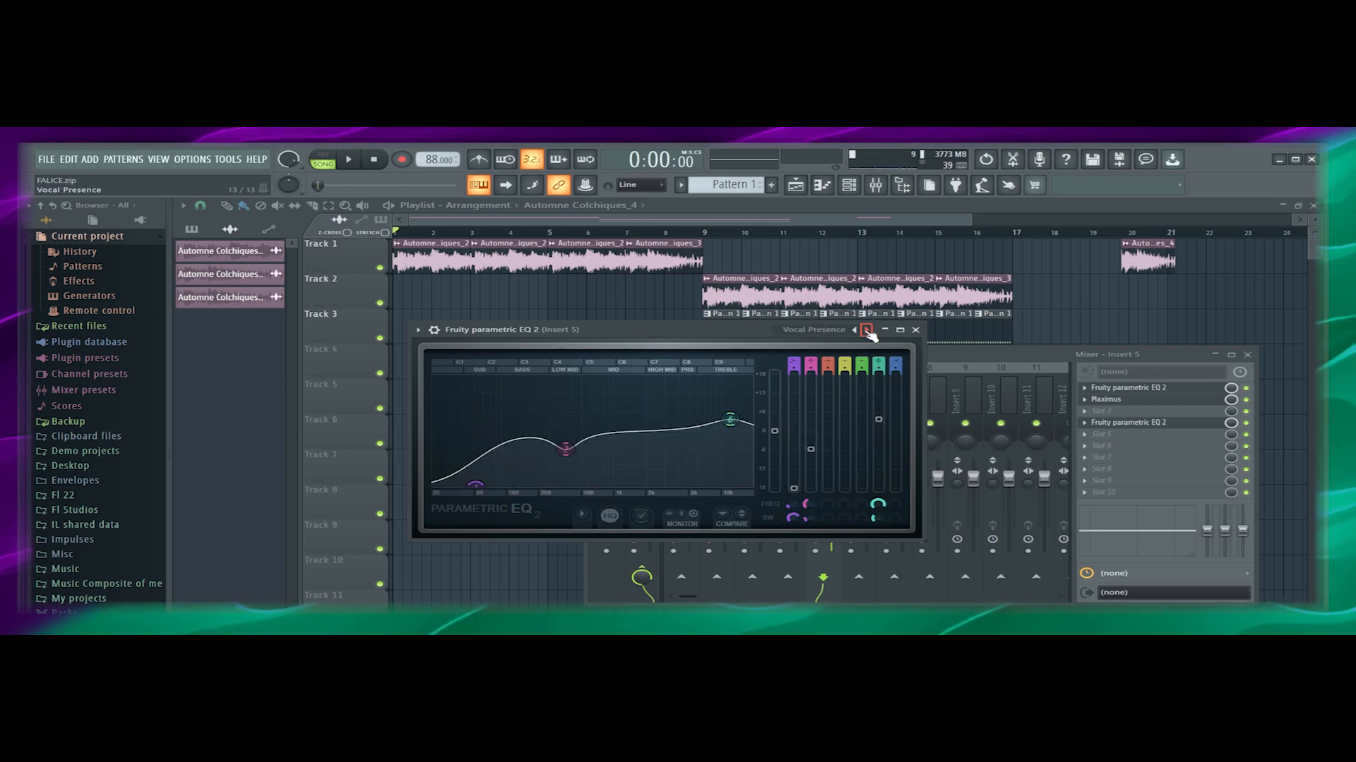
click(867, 331)
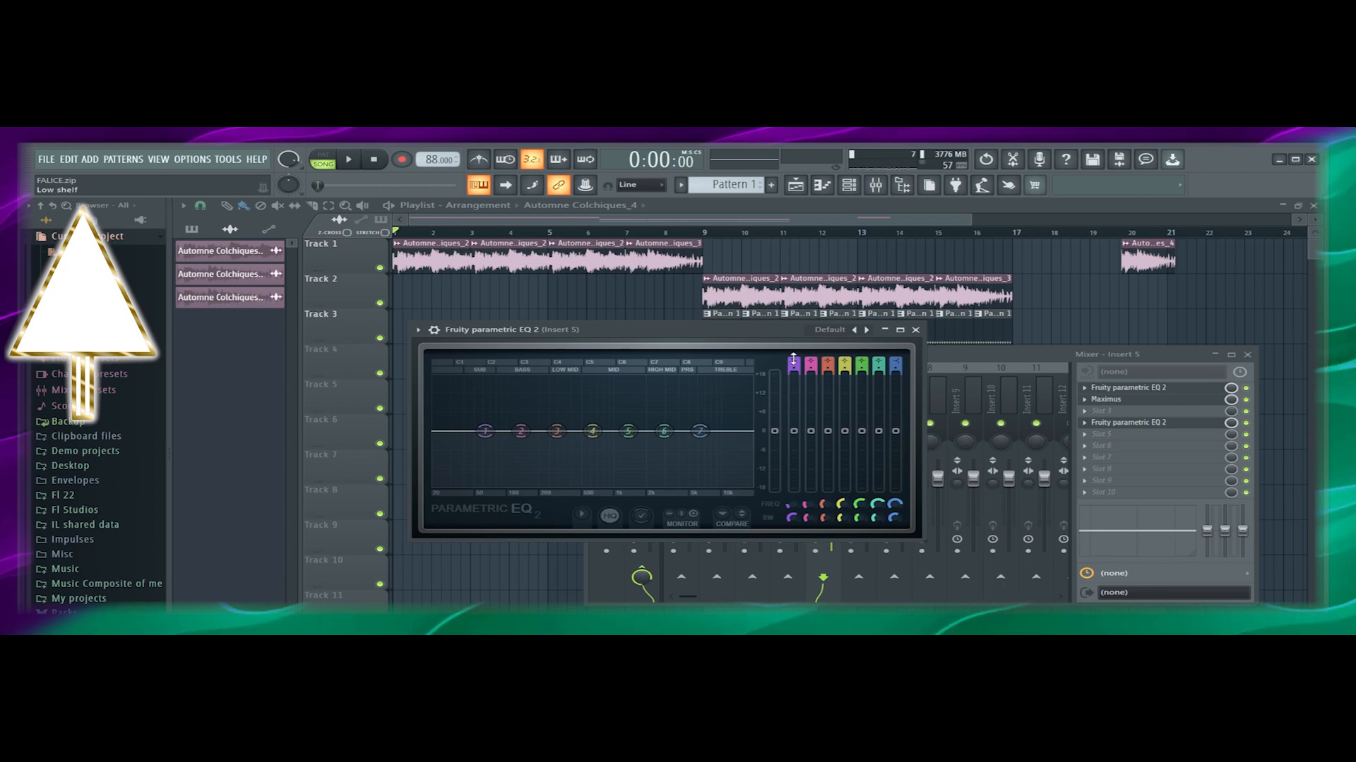
Cycle band 1 through its filter types, including Notch, Band pass and Disabled, ending on High shelf
scroll(793, 359, down, 1)
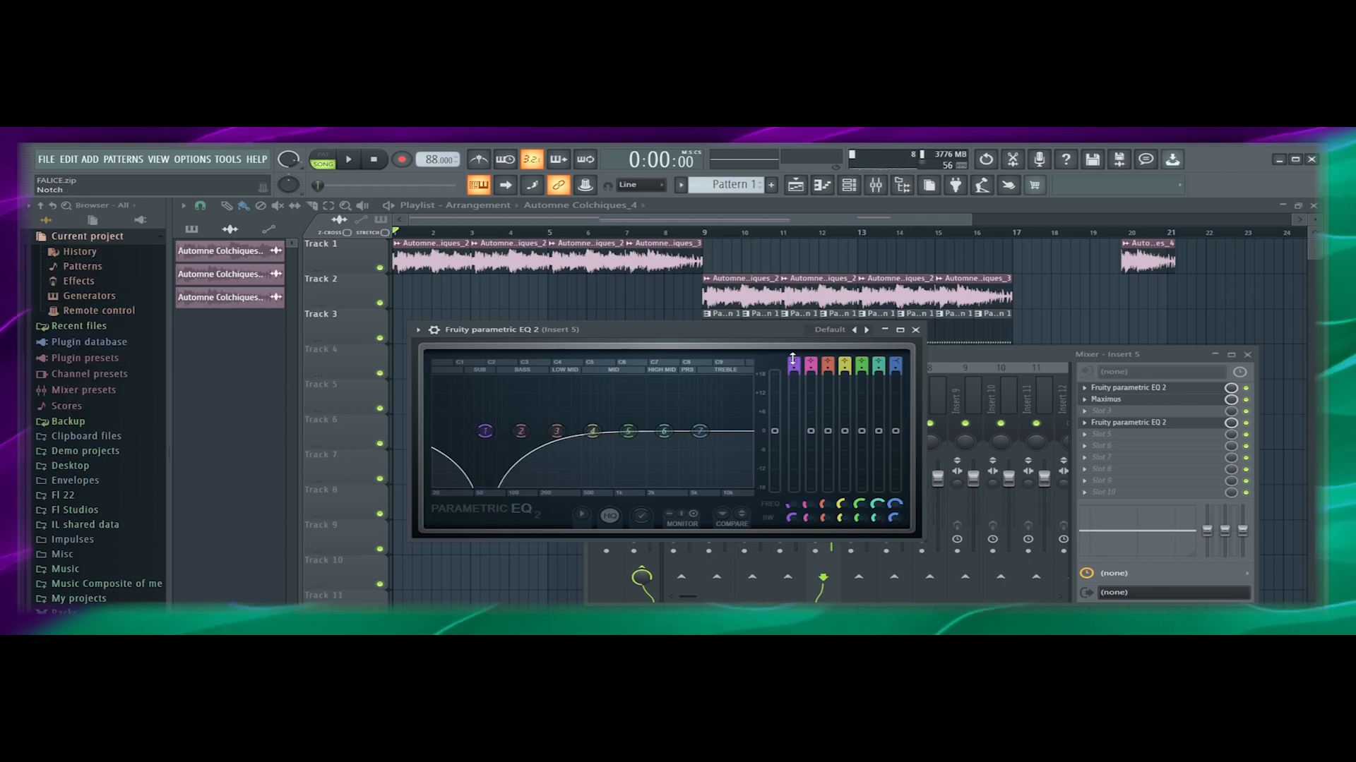
scroll(792, 359, down, 1)
scroll(793, 360, down, 1)
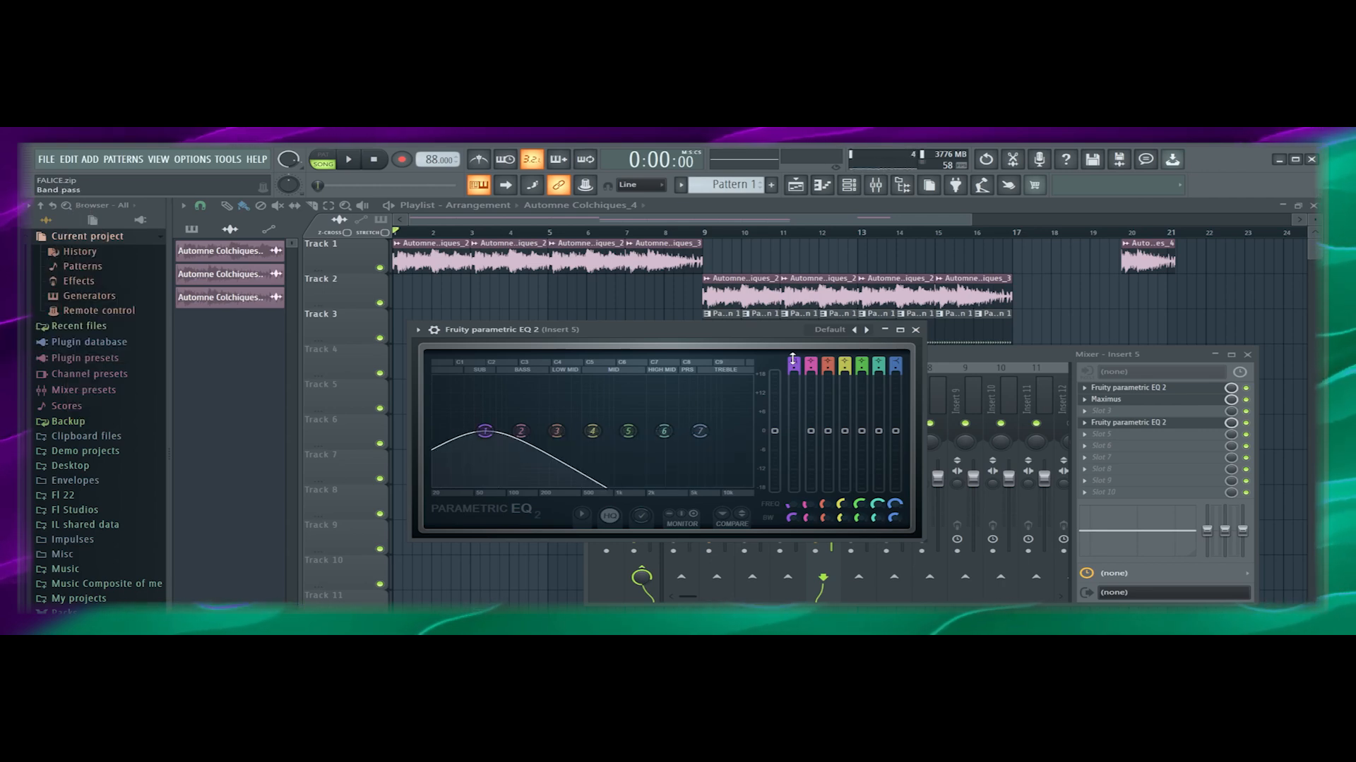
scroll(793, 359, down, 1)
scroll(793, 359, down, 1)
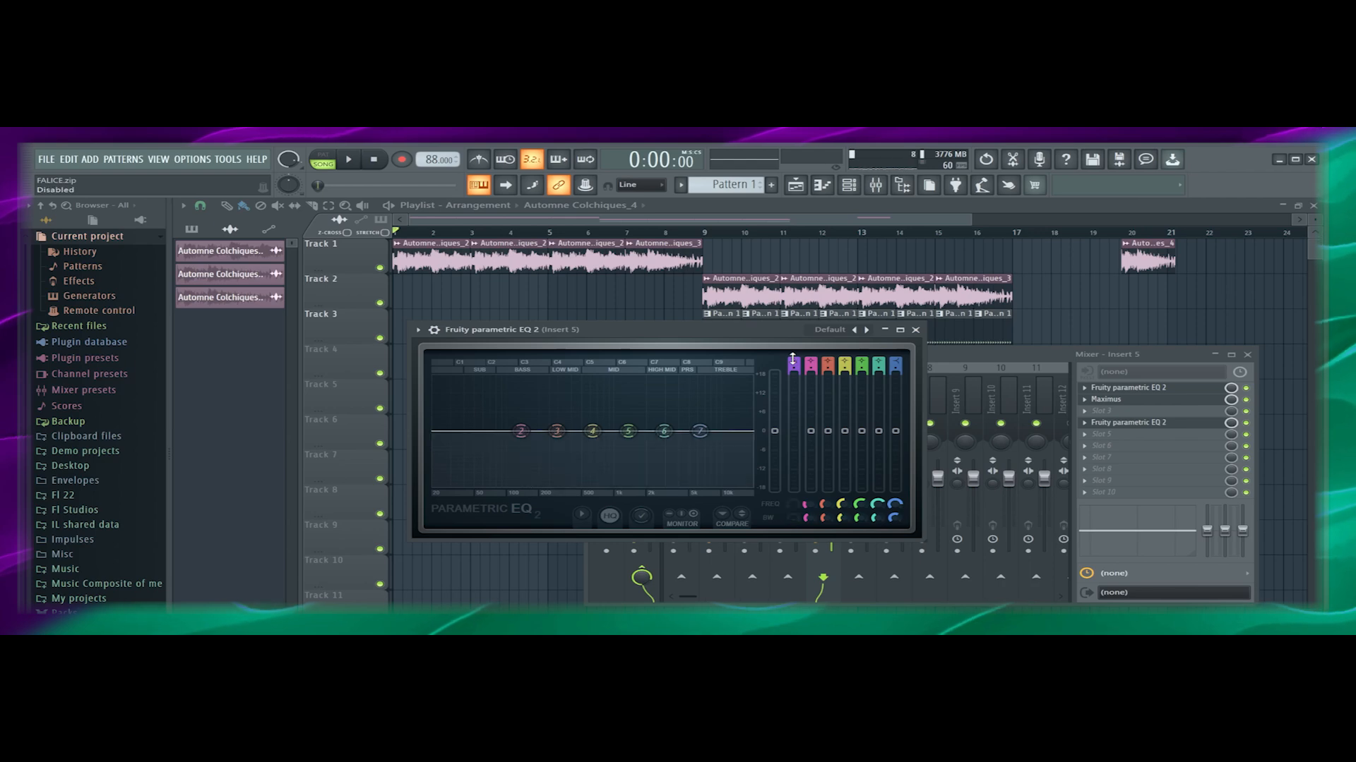
scroll(793, 359, down, 2)
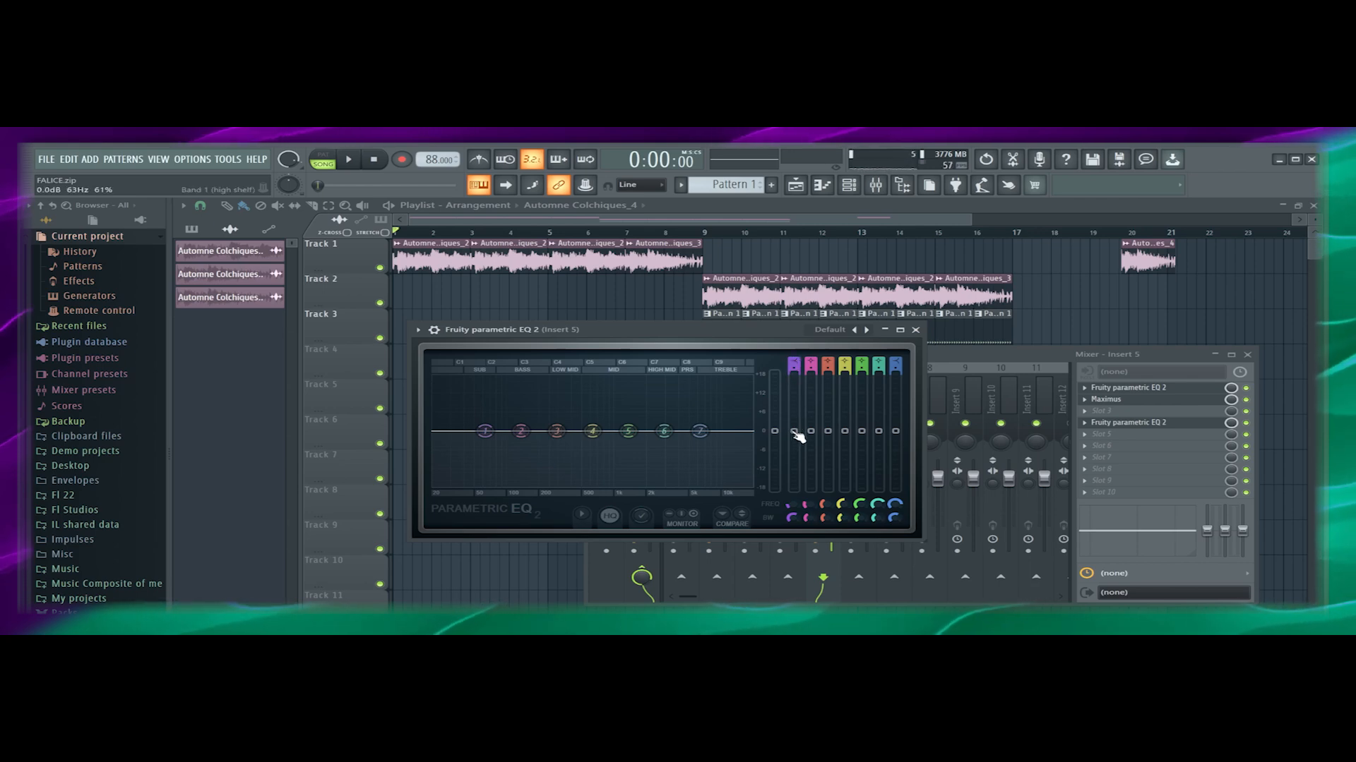
Lower band 1's level to about -0.4 dB, shift its frequency to about 48 Hz, and nudge the main level
mouse_move(798, 435)
mouse_down()
mouse_move(799, 415)
mouse_move(795, 462)
mouse_move(794, 431)
mouse_up()
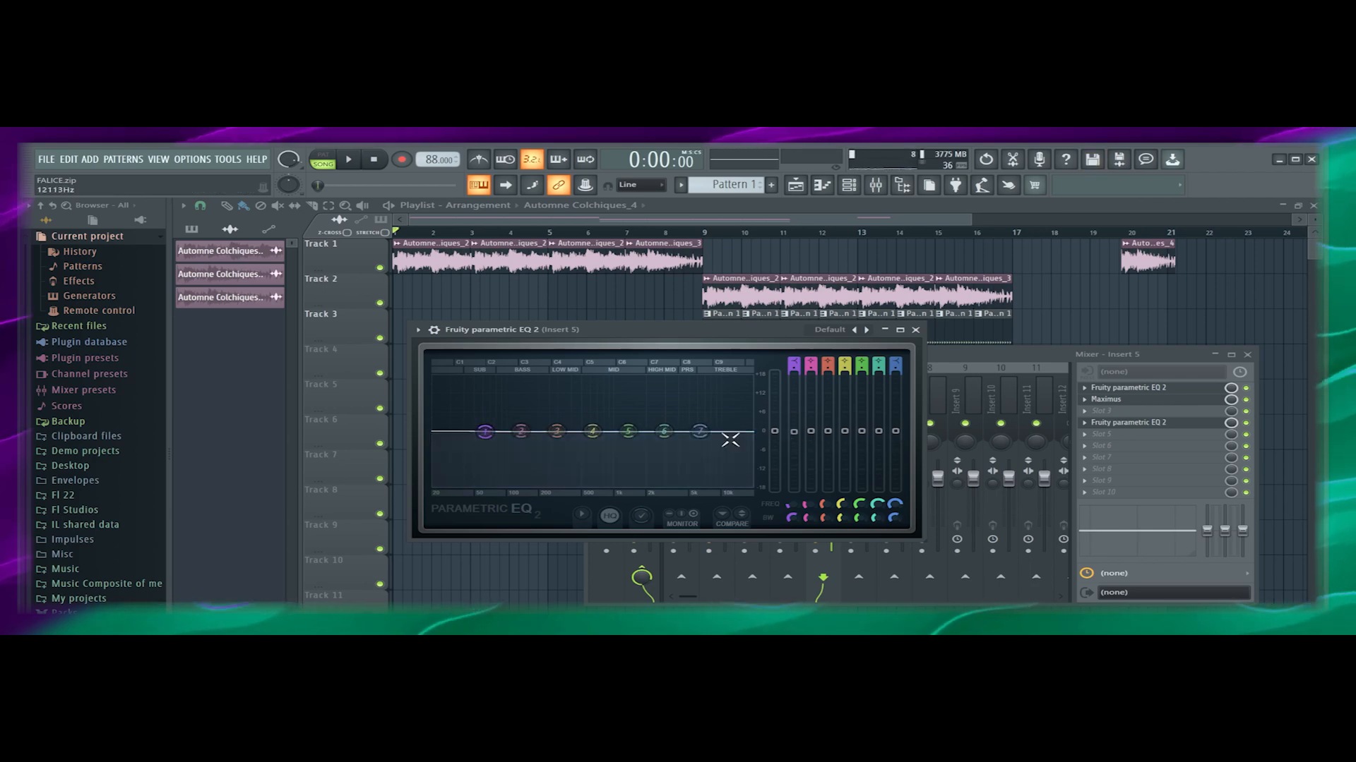
mouse_move(774, 431)
mouse_down()
mouse_move(775, 410)
mouse_move(775, 452)
mouse_move(775, 431)
mouse_up()
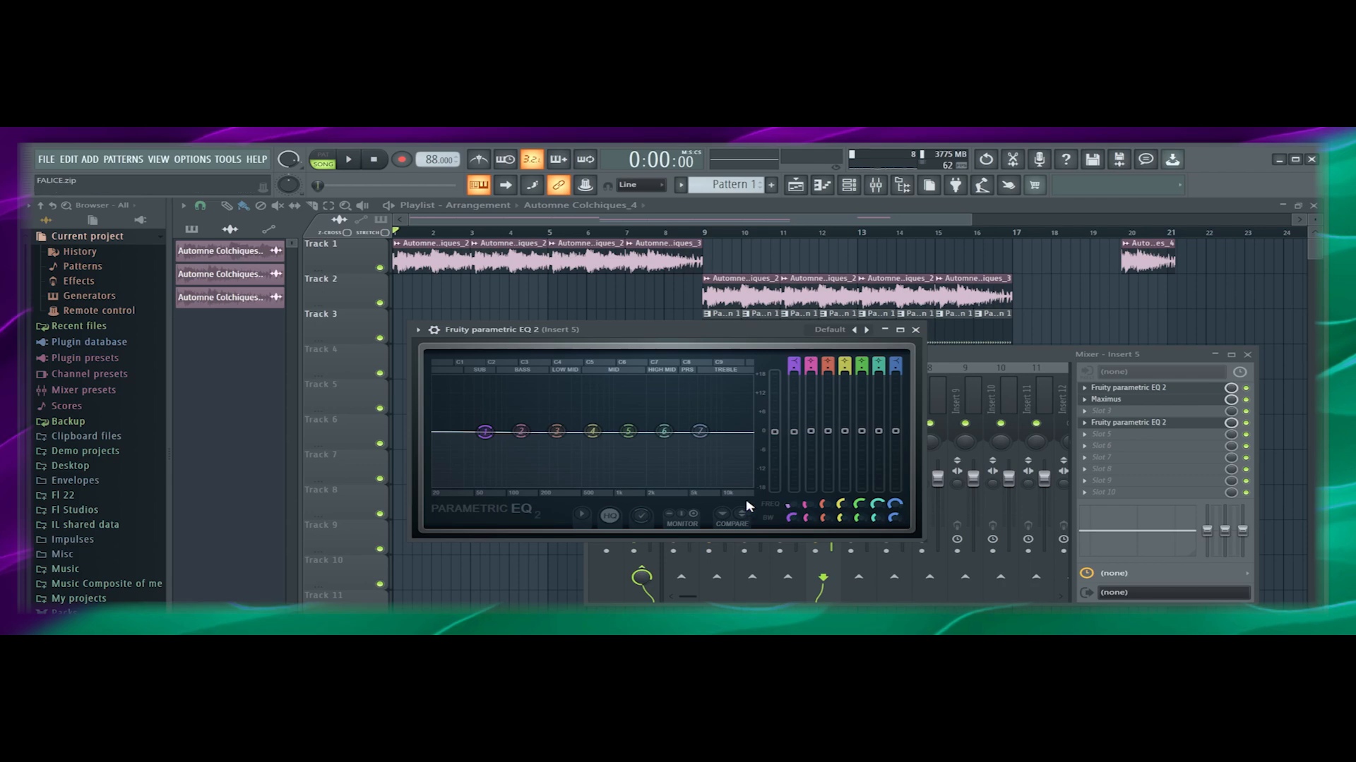
drag(485, 433, 478, 433)
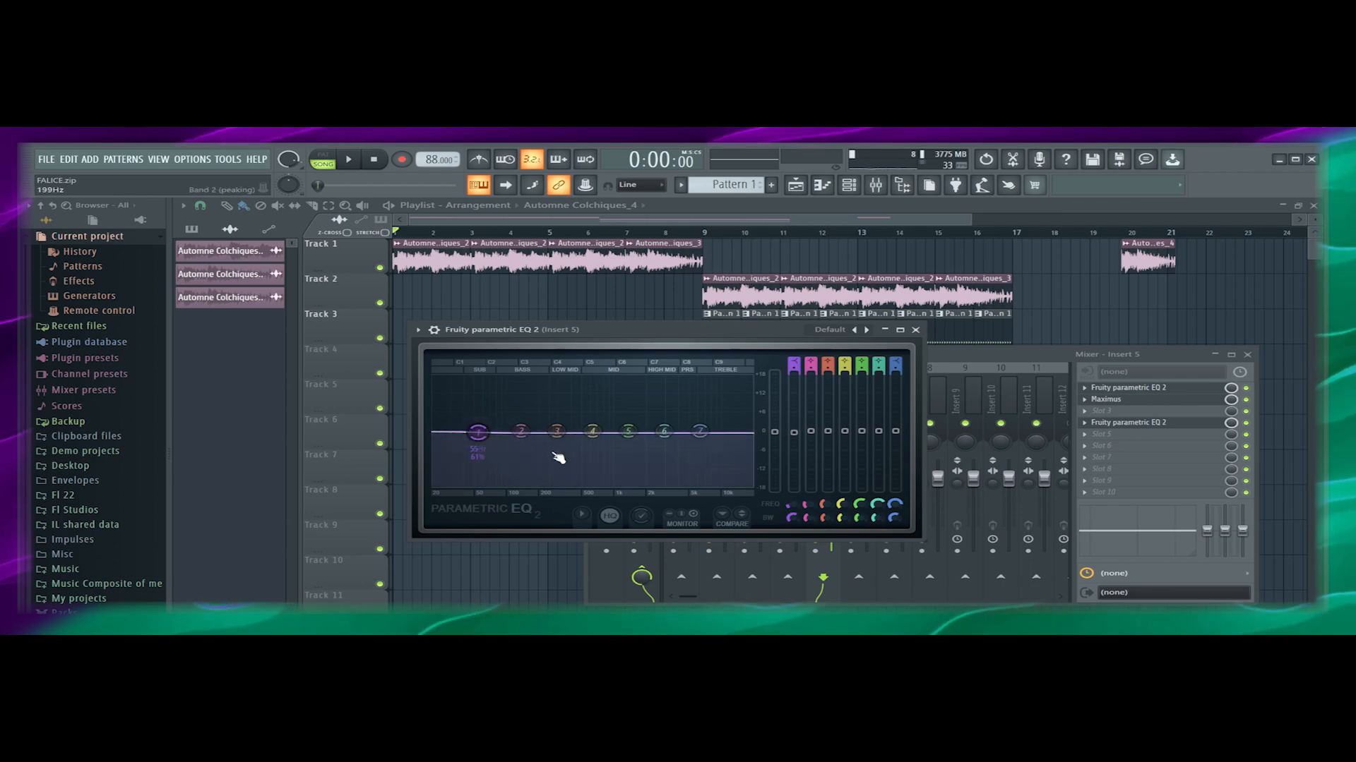
drag(790, 506, 790, 492)
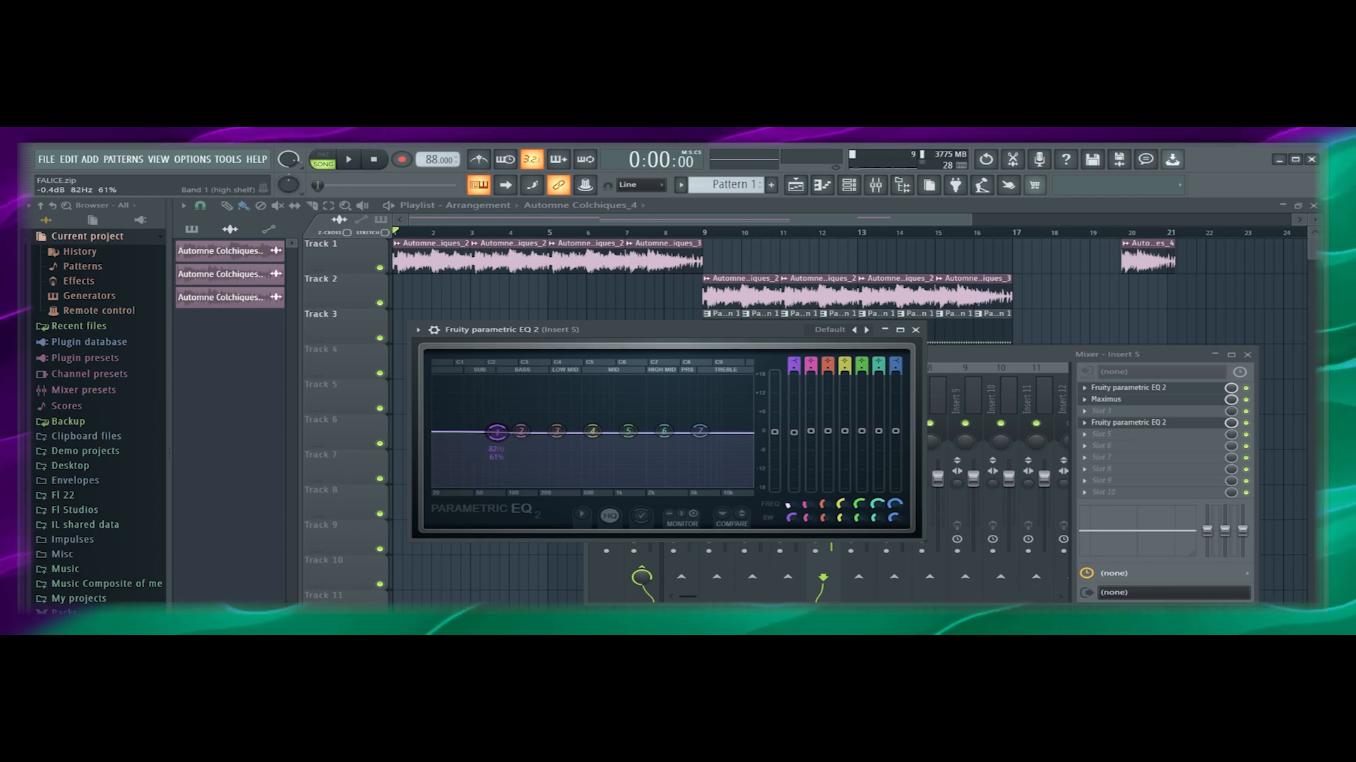
drag(790, 491, 798, 523)
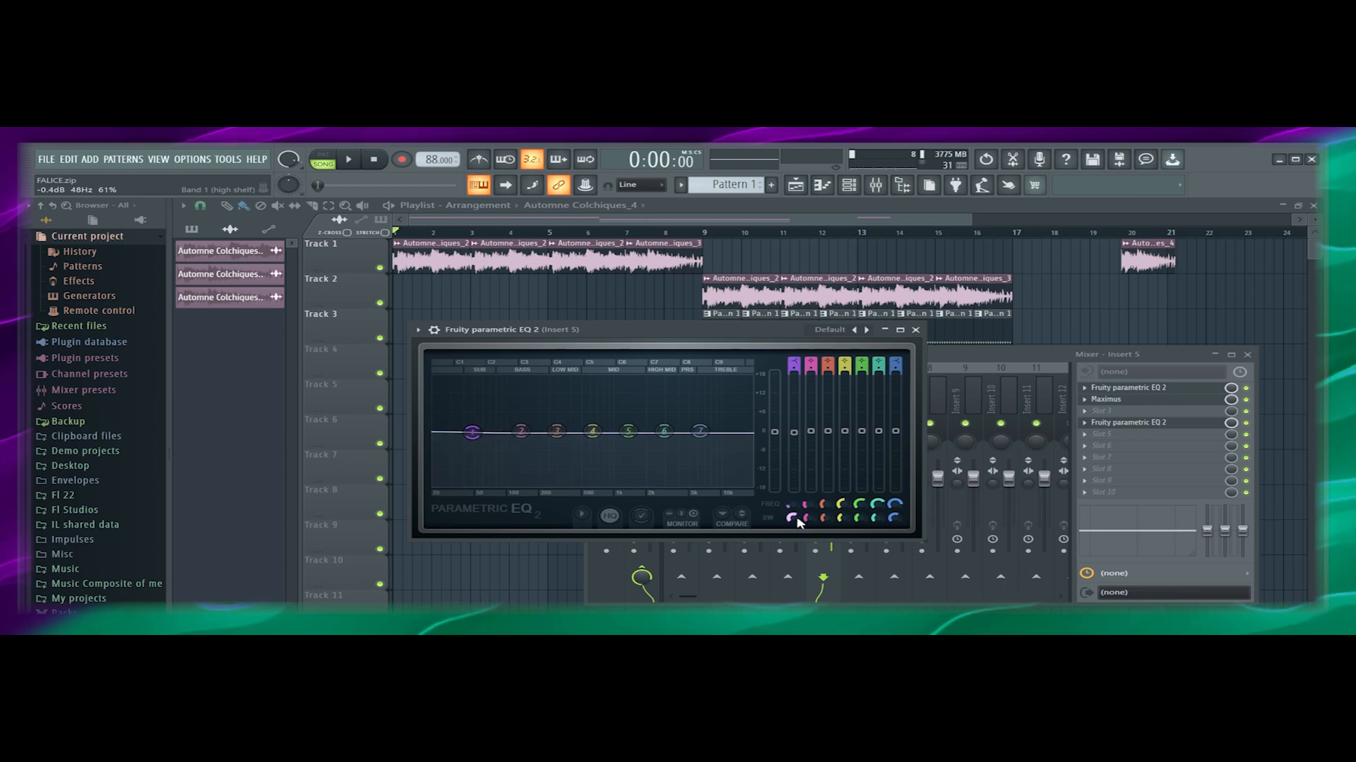
Boost band 4 in the mids, adjust its bandwidth, and bring its level back close to 0 dB
drag(592, 431, 591, 400)
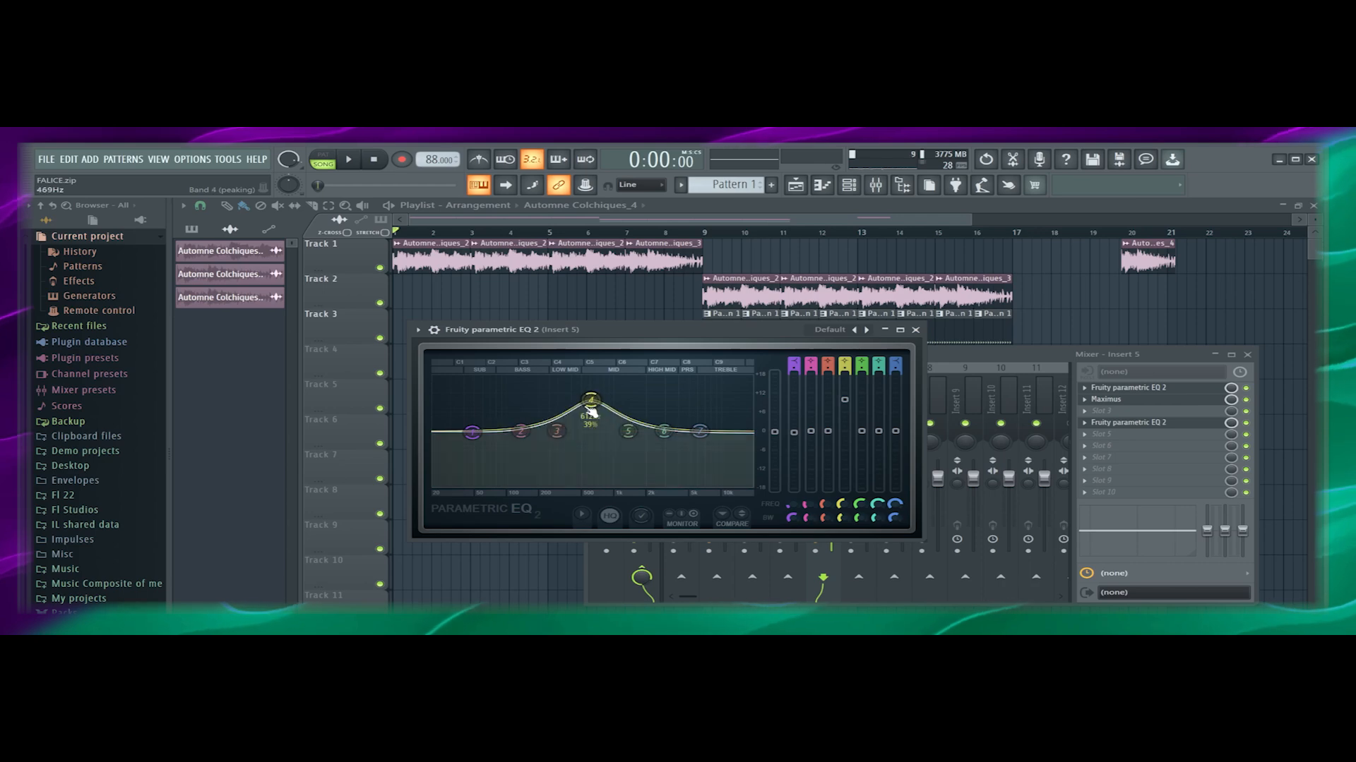
mouse_move(790, 524)
mouse_down()
mouse_move(843, 551)
mouse_move(843, 488)
mouse_up()
drag(590, 400, 596, 430)
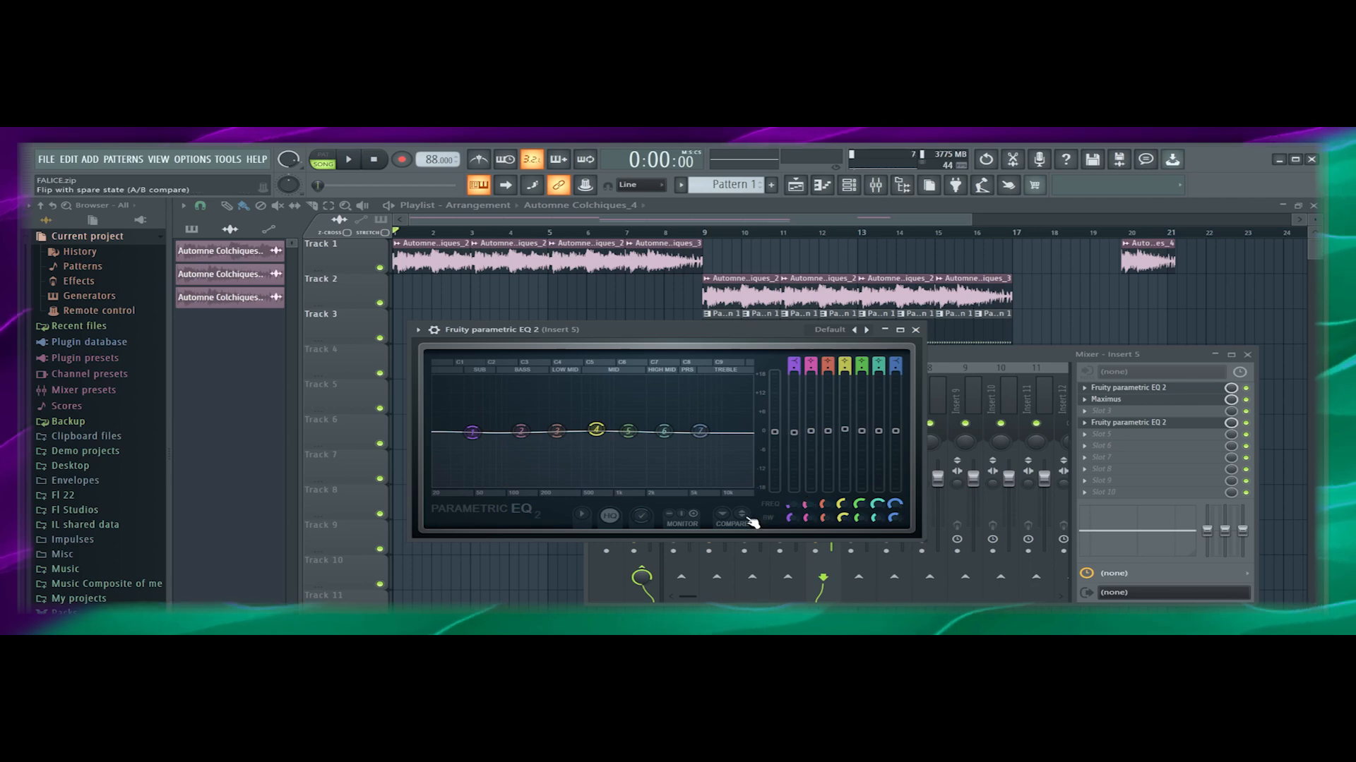
Build one curve boosting band 4 and cutting band 6, another boosting band 3 and cutting band 1, and flip between the A/B compare states
drag(617, 433, 673, 452)
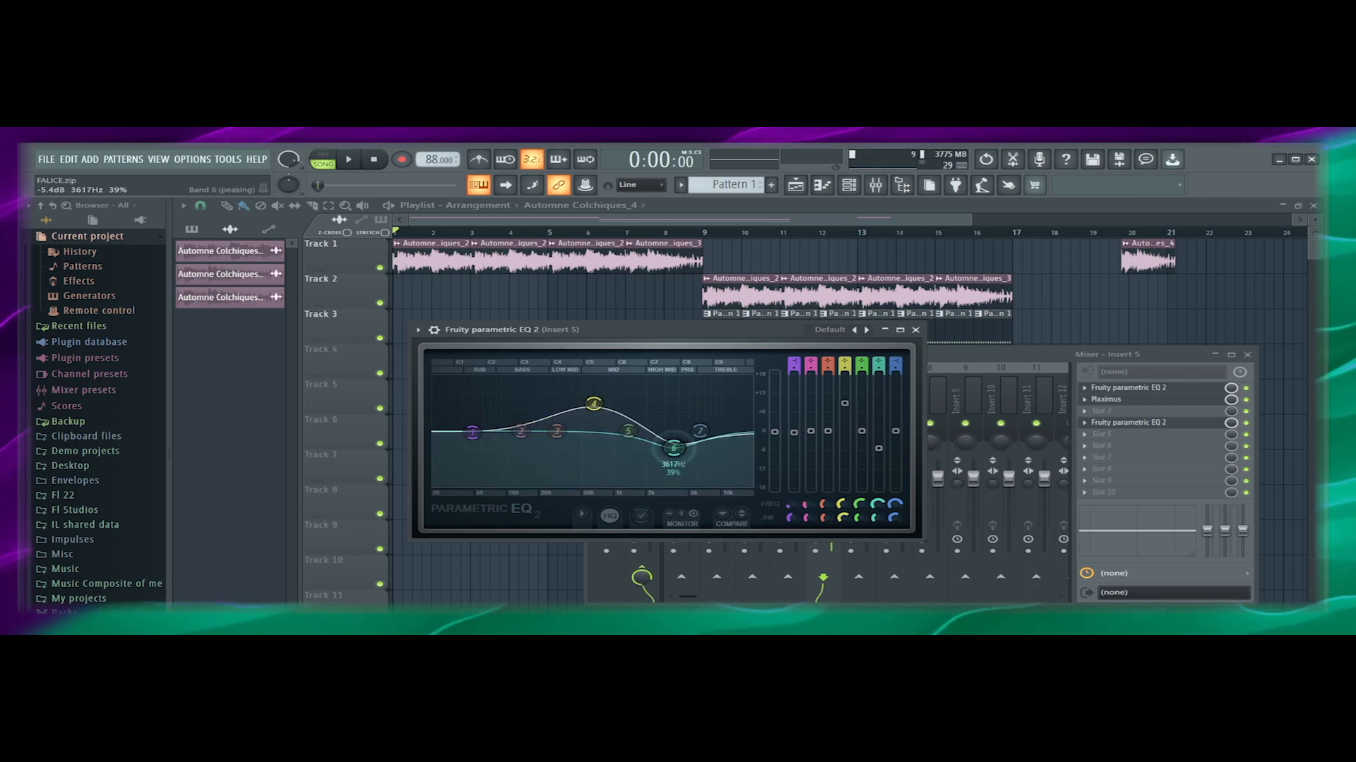
click(750, 517)
drag(557, 431, 556, 403)
drag(484, 430, 483, 459)
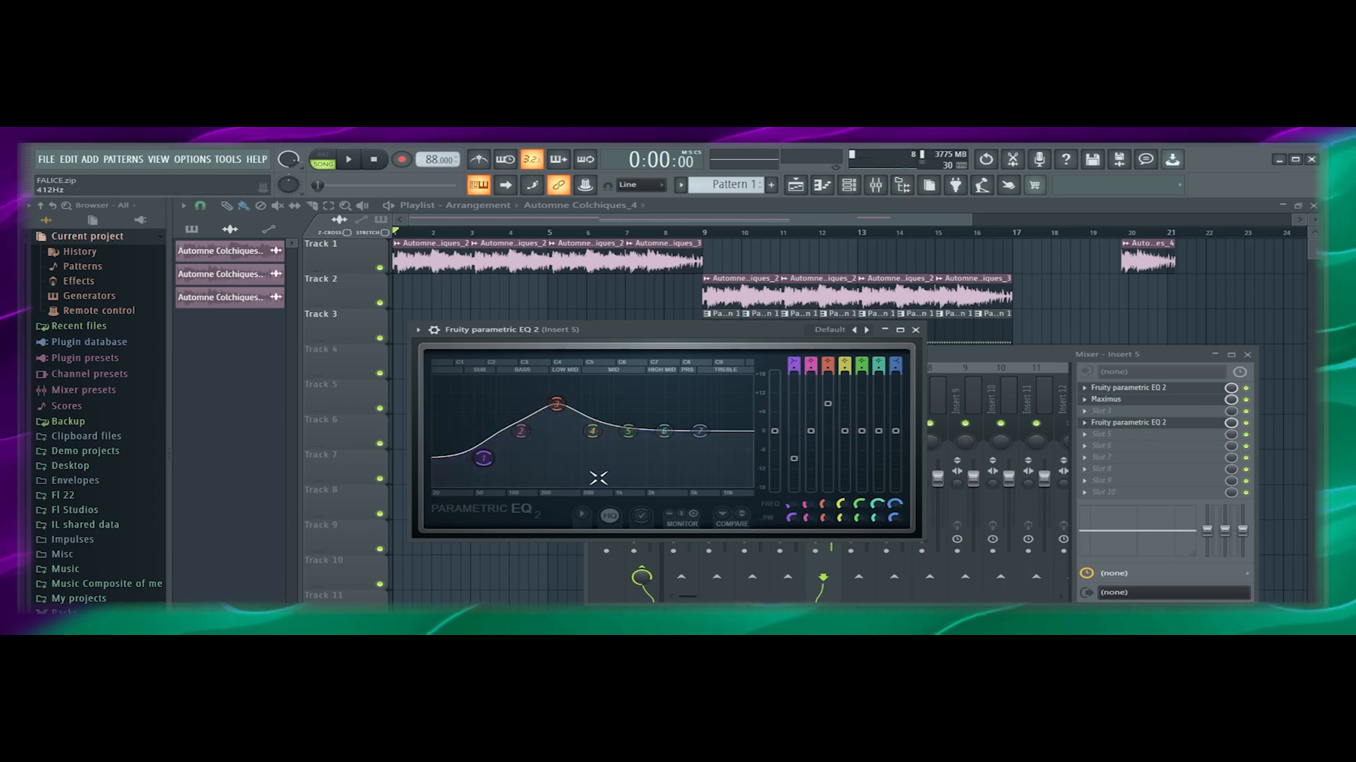
click(747, 517)
click(747, 518)
click(747, 518)
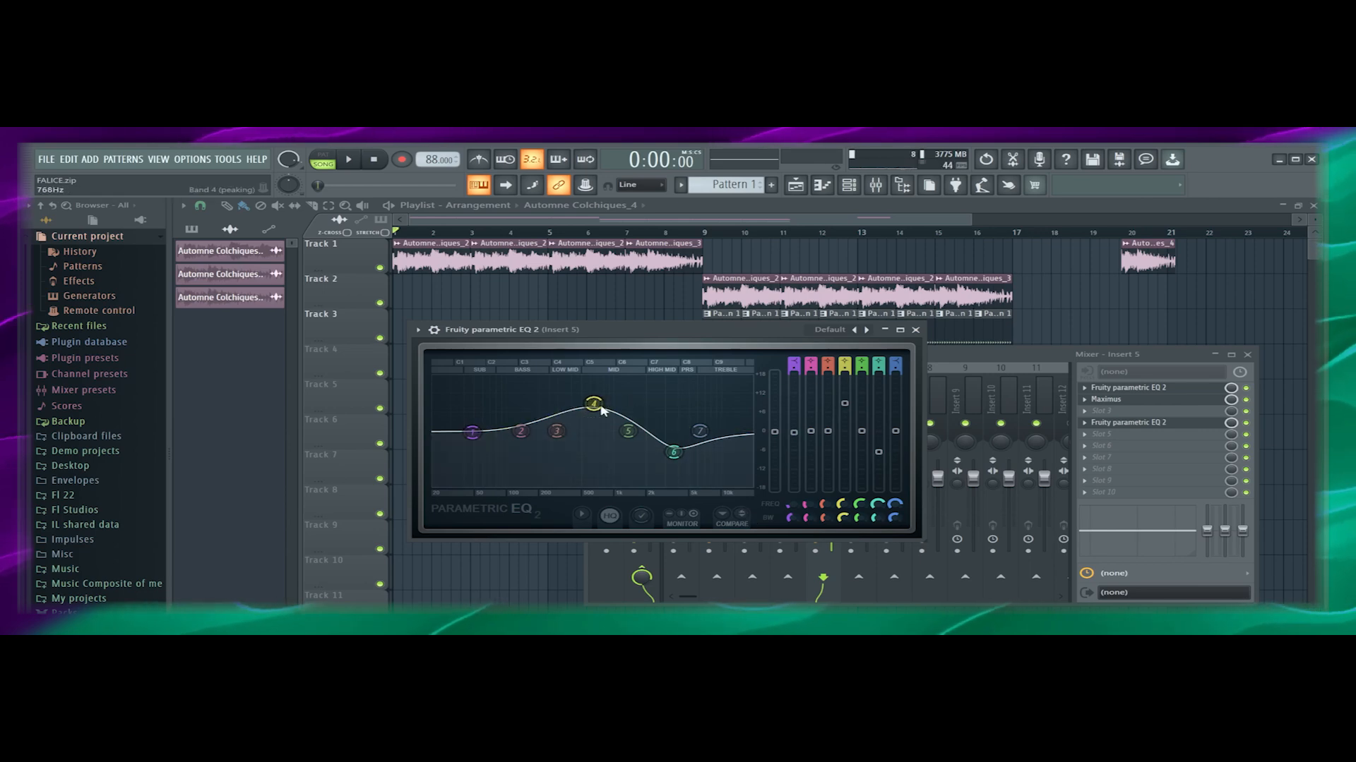
Reset the changed EQ bands to their defaults, including the band 4 boost and the band 6 cut
key(ctrl+z)
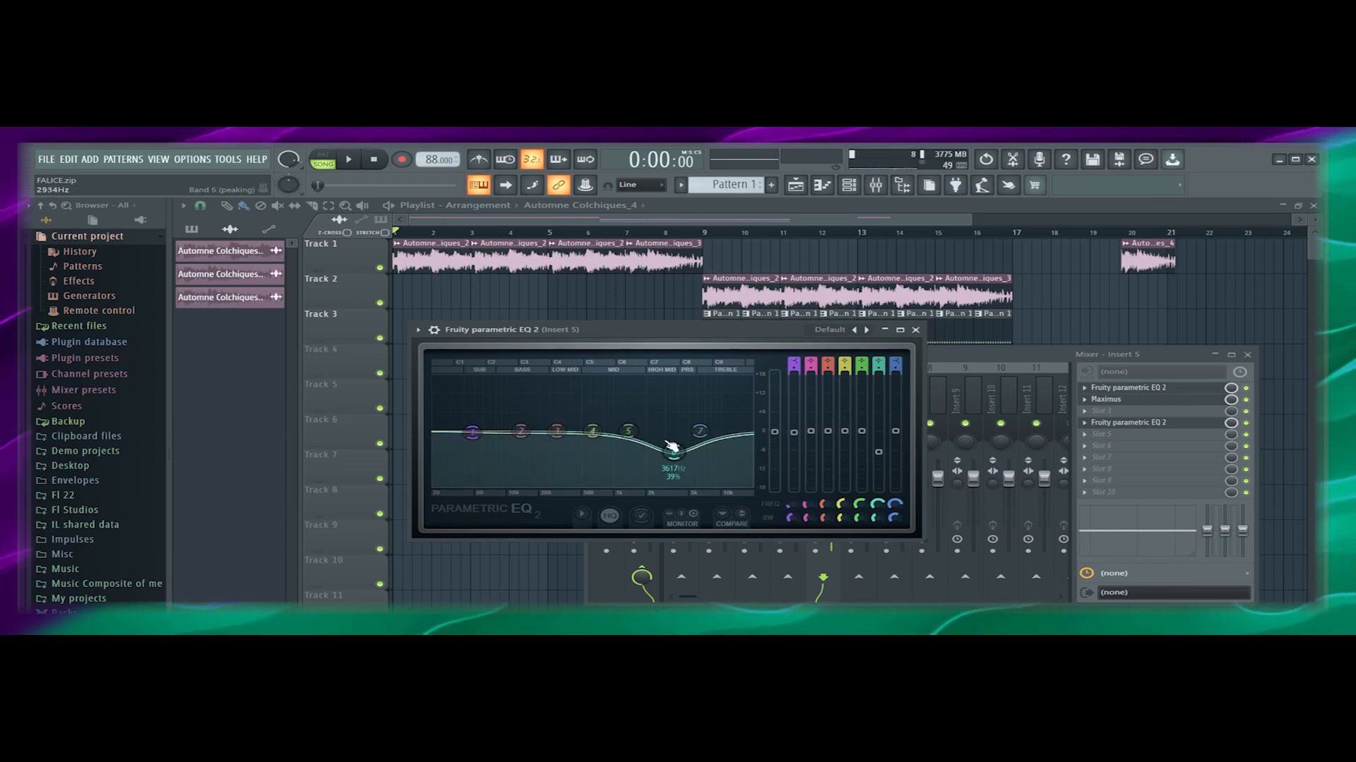
key(ctrl+z)
key(ctrl+z)
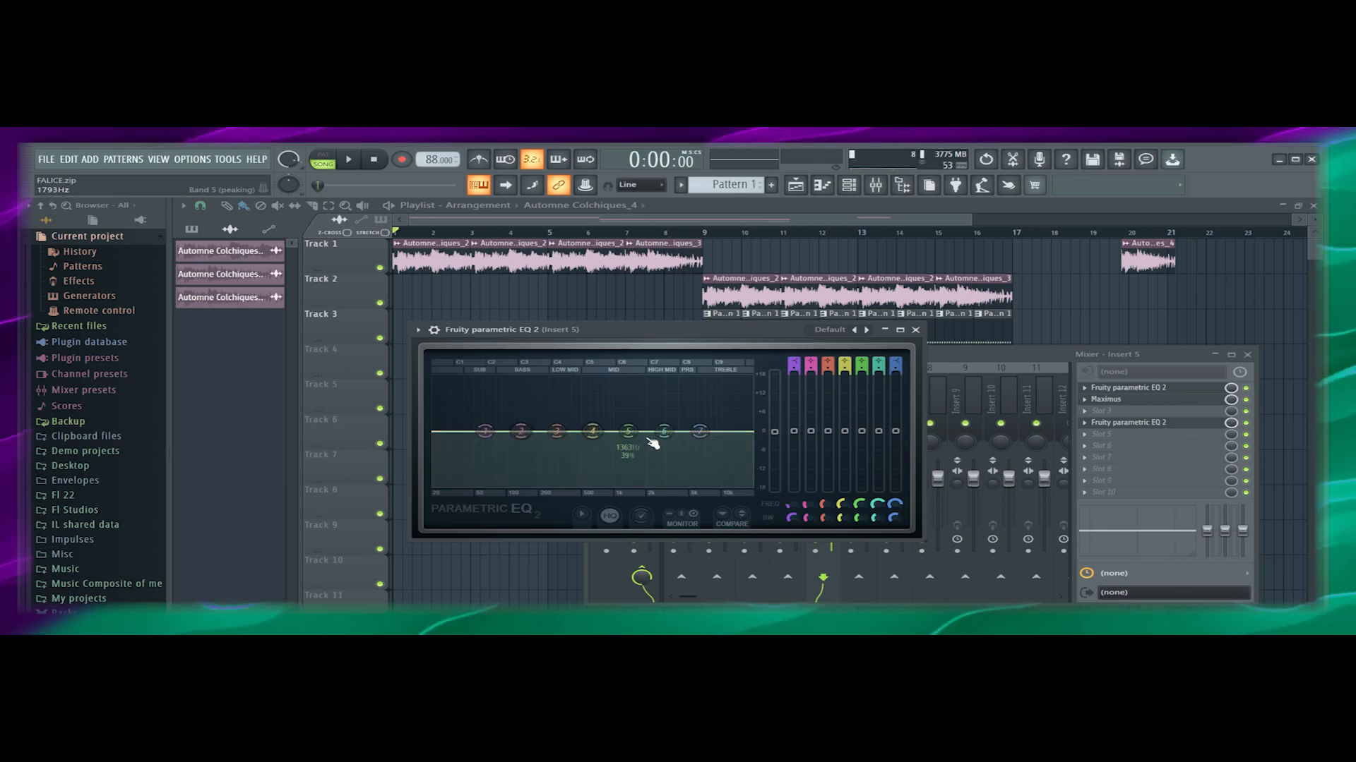
Hide and restore the band tokens, and play part of the song to examine its spectrum in the EQ
click(645, 520)
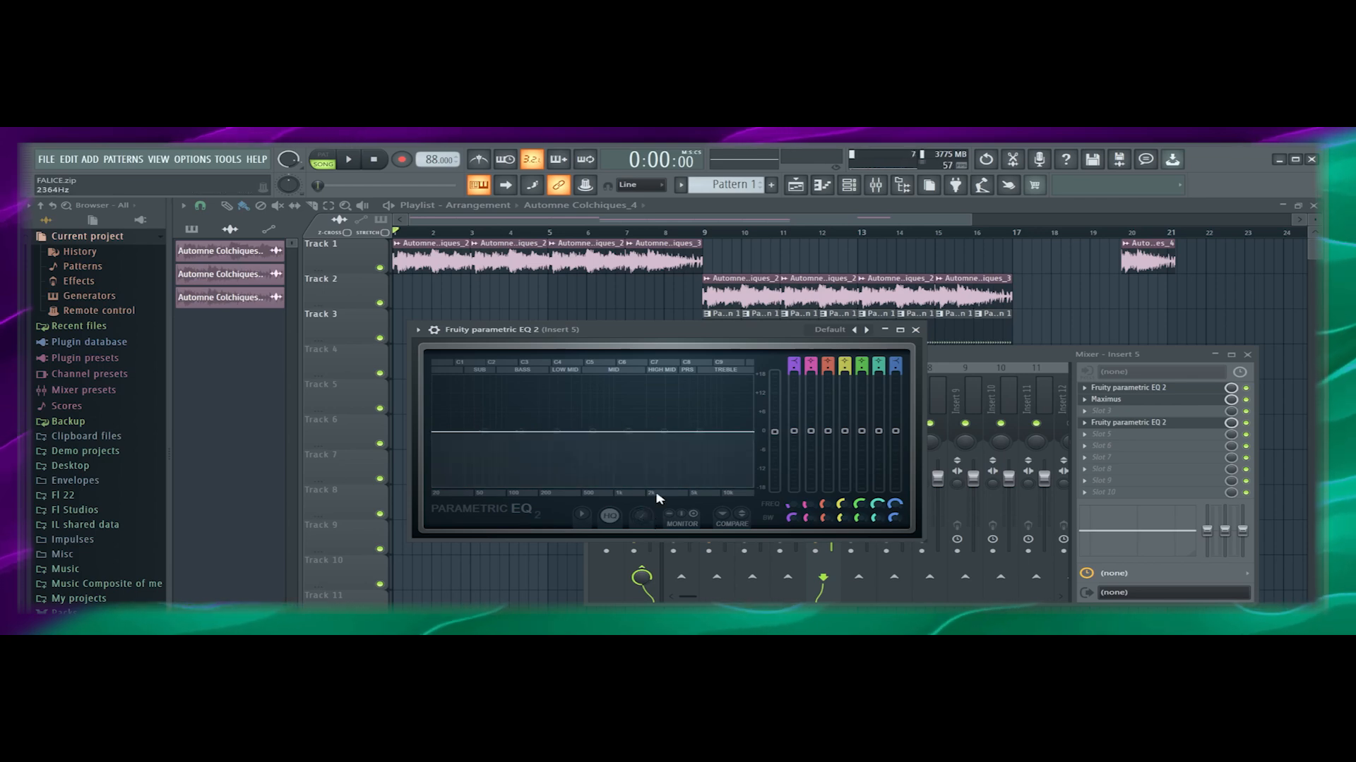
click(650, 517)
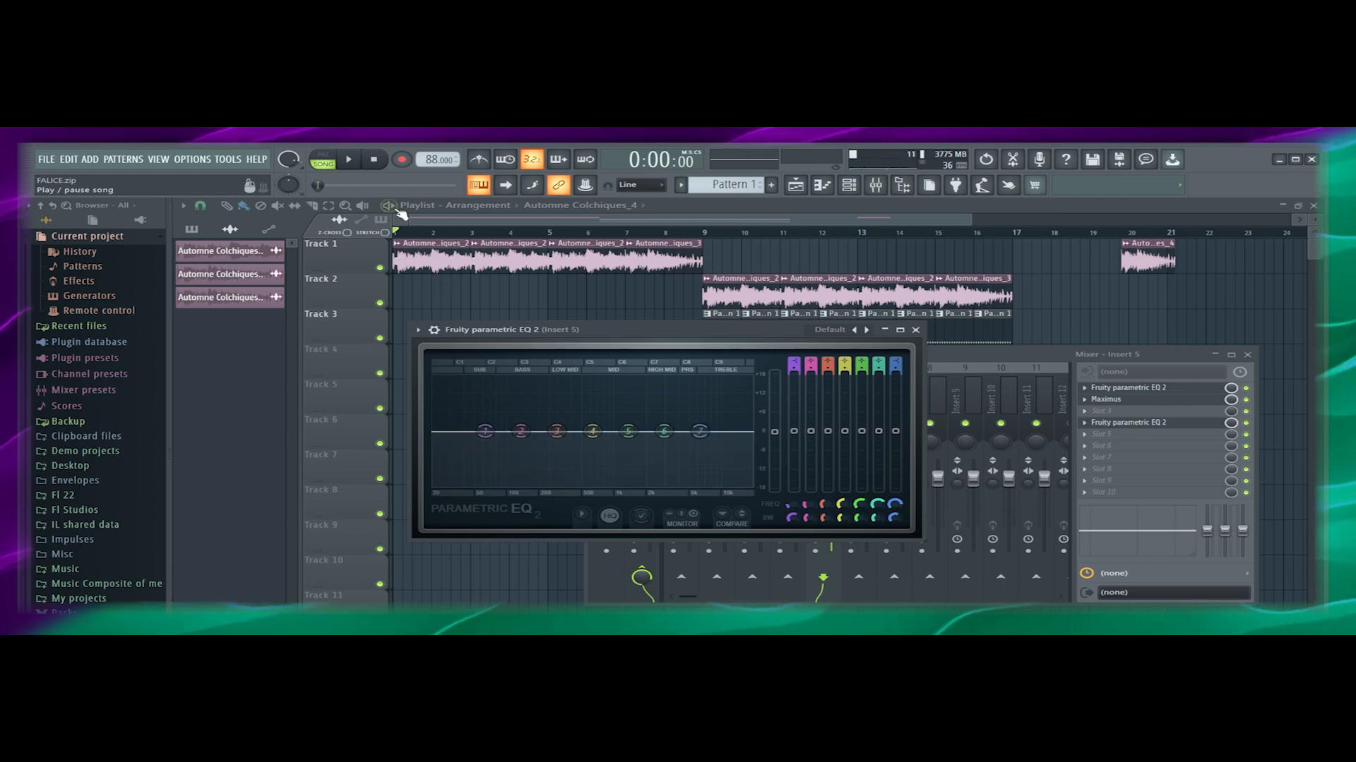
click(356, 164)
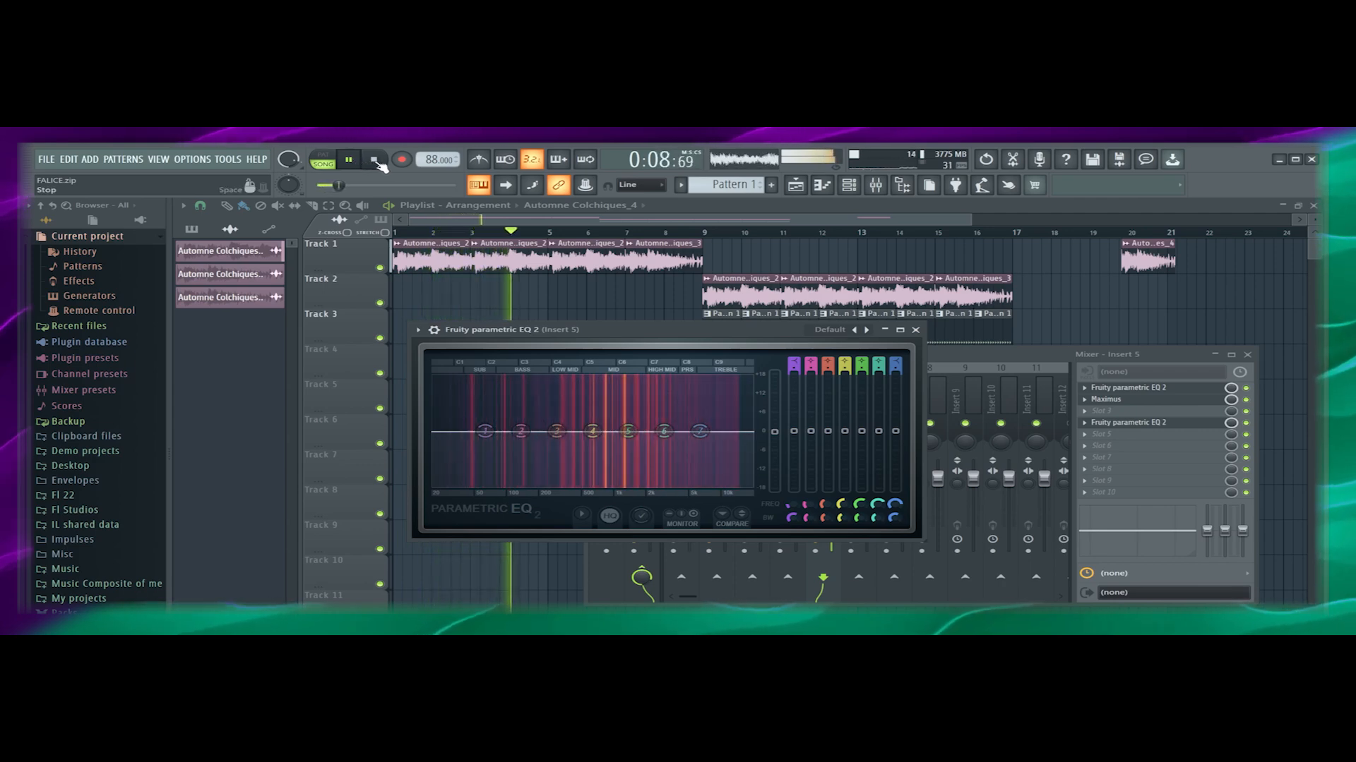
click(378, 162)
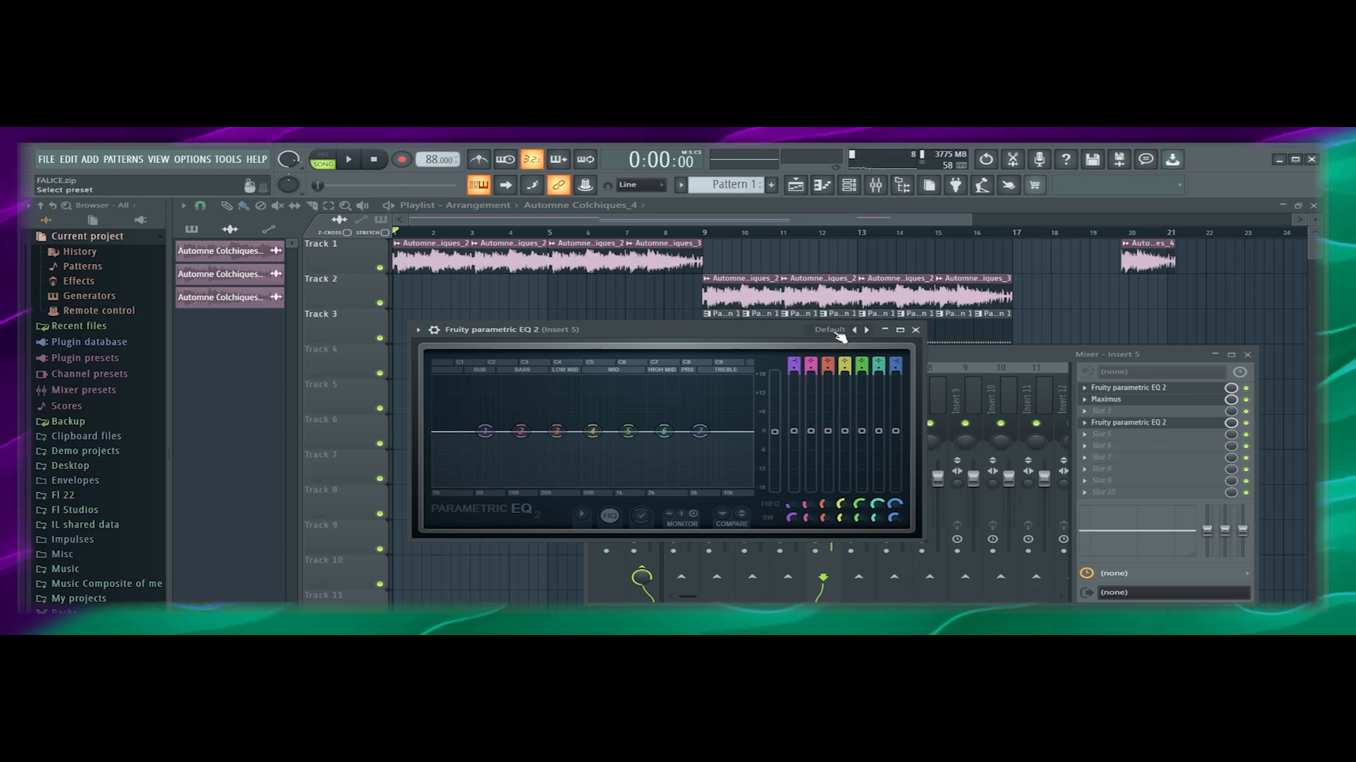
Load the 20Hz + 18kHz cut preset to examine its roll-offs, and return to the Default preset
click(838, 337)
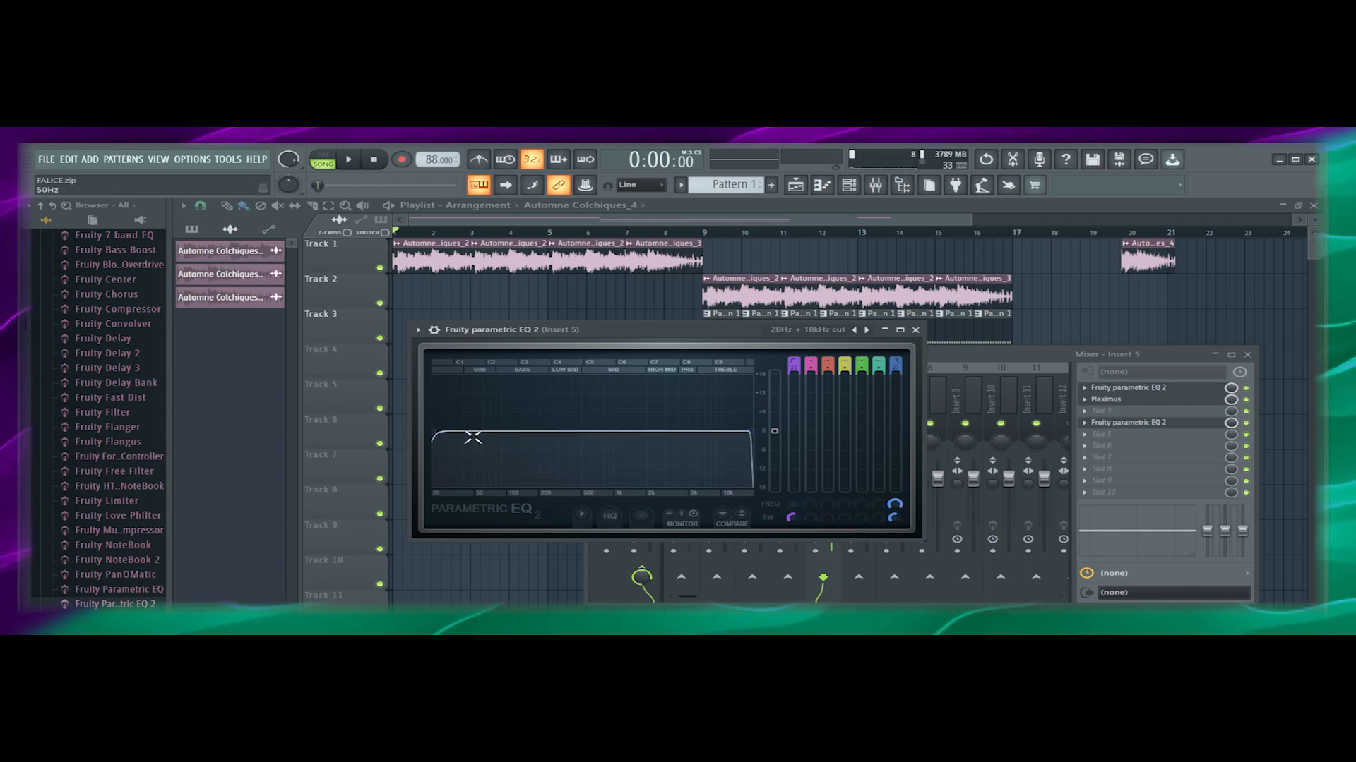
mouse_move(445, 433)
mouse_down()
mouse_move(586, 431)
mouse_move(434, 431)
mouse_up()
click(855, 329)
click(856, 329)
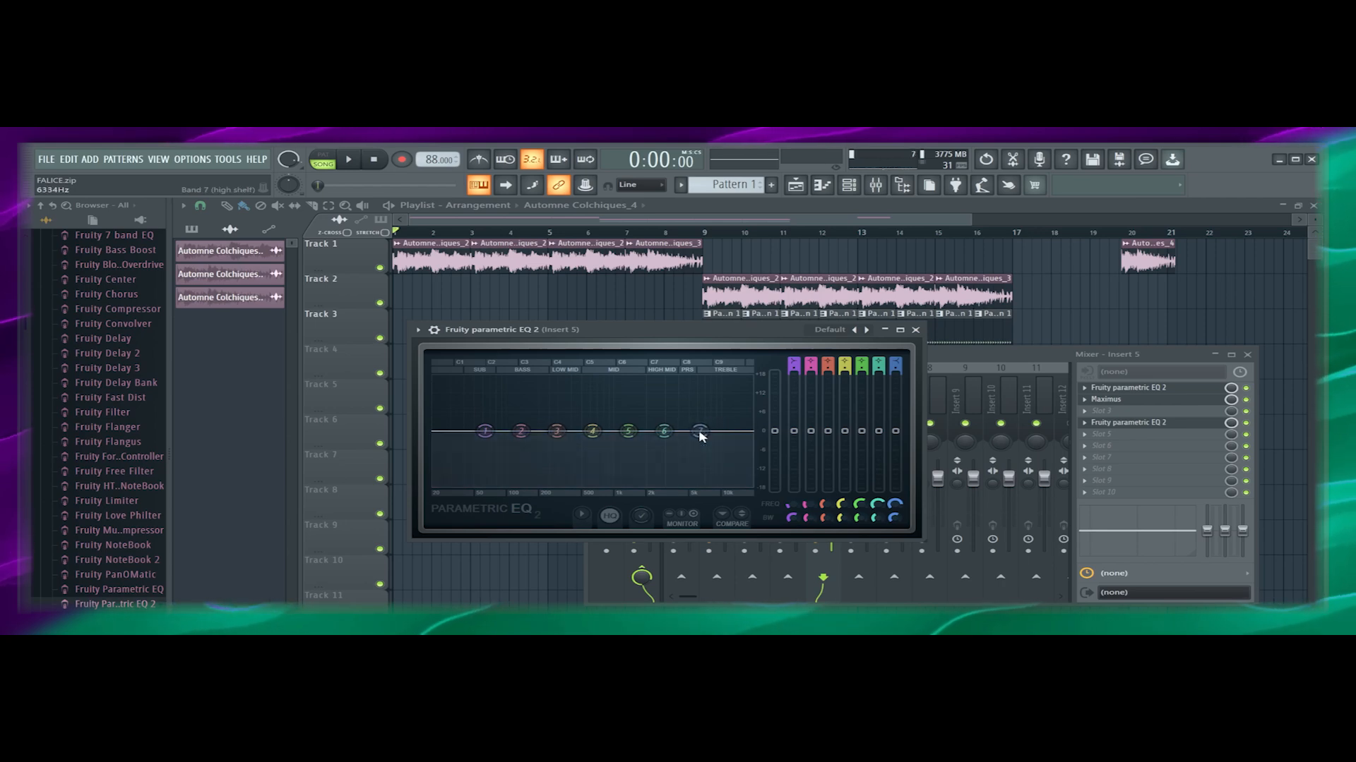
Cycle band 7 through its filter types and set it to Low pass
click(773, 473)
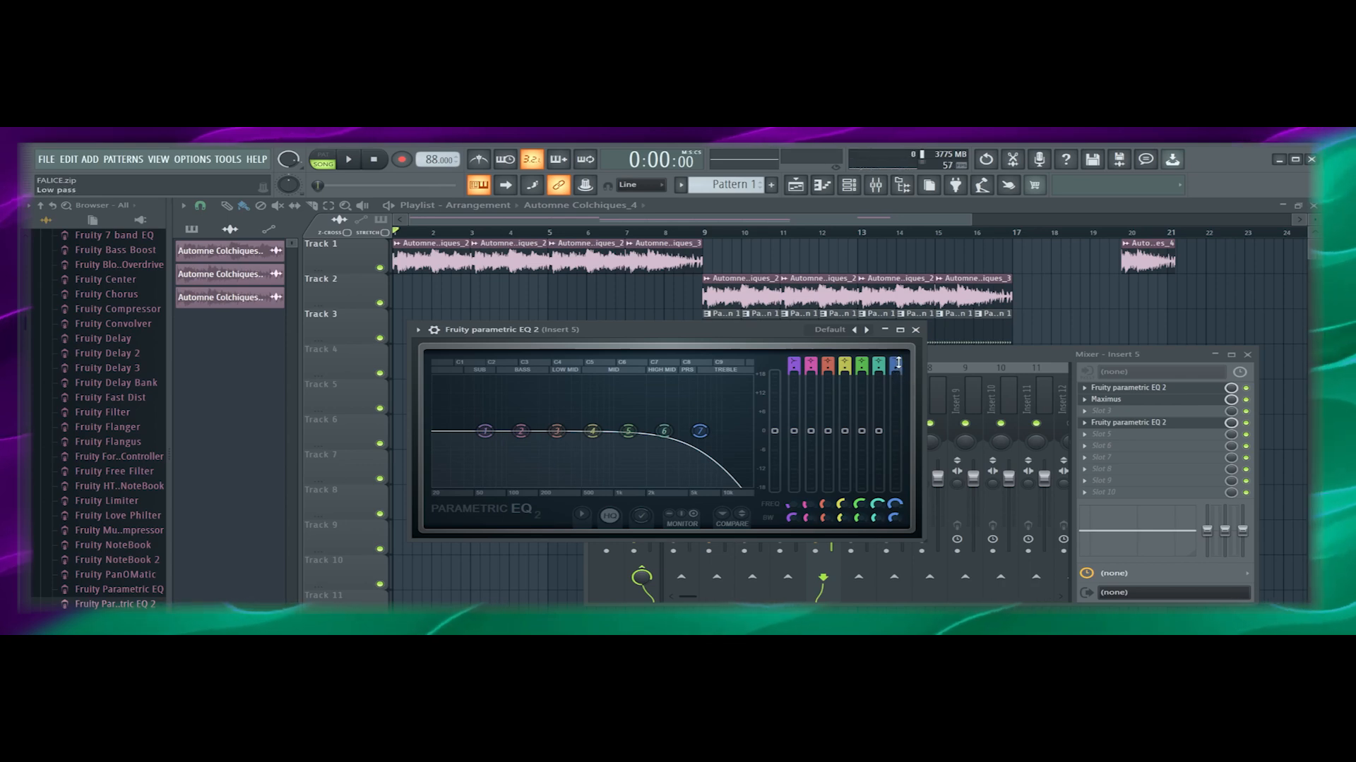
scroll(898, 364, down, 6)
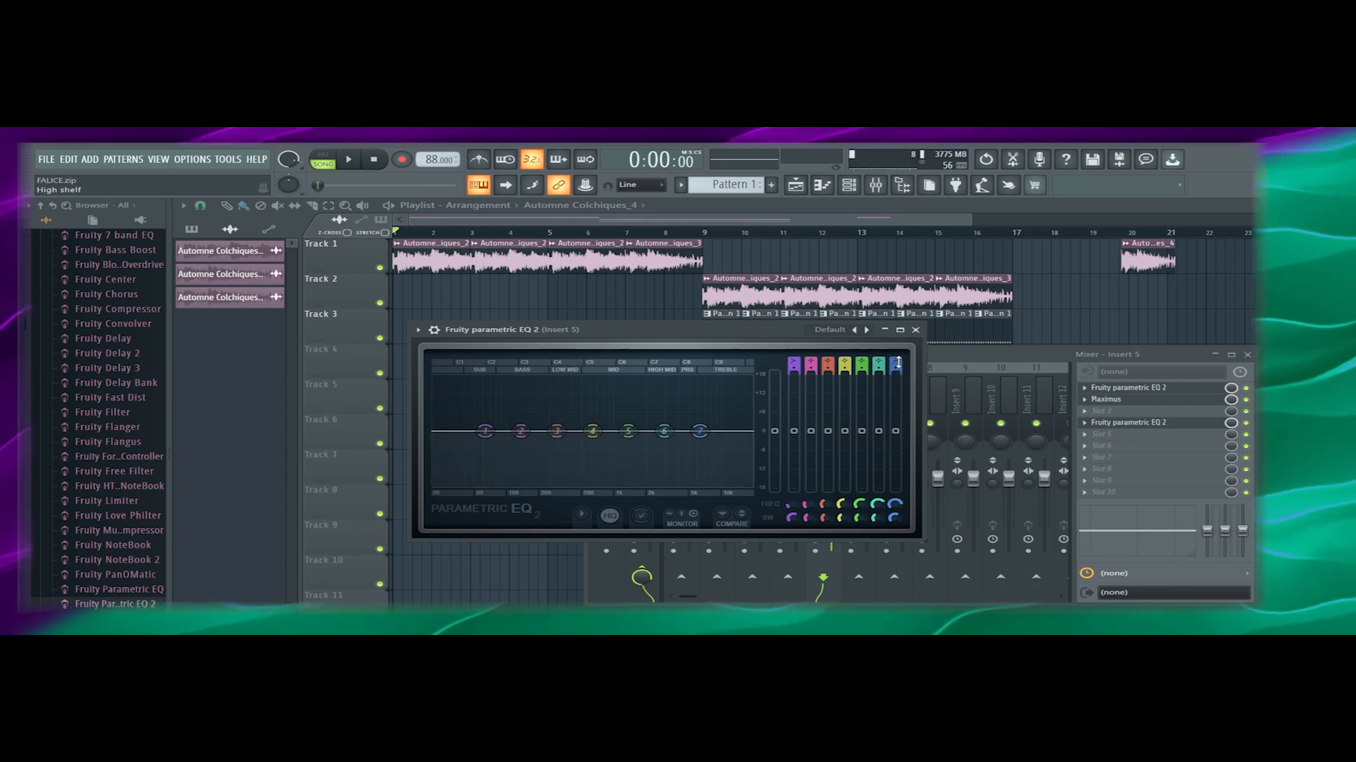
scroll(898, 364, up, 5)
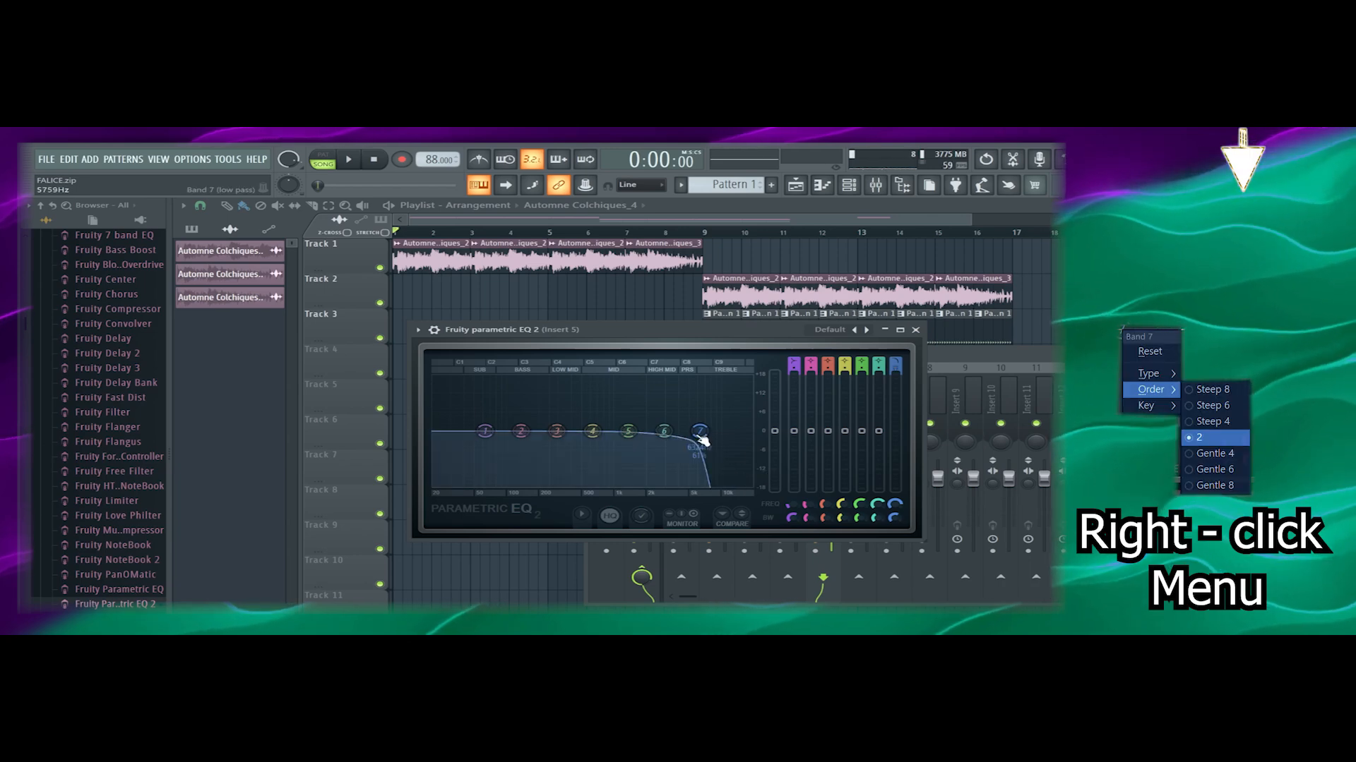
Shift band 7's low-pass cutoff slightly higher and set its order to Steep 8 while previewing the song
drag(698, 433, 700, 431)
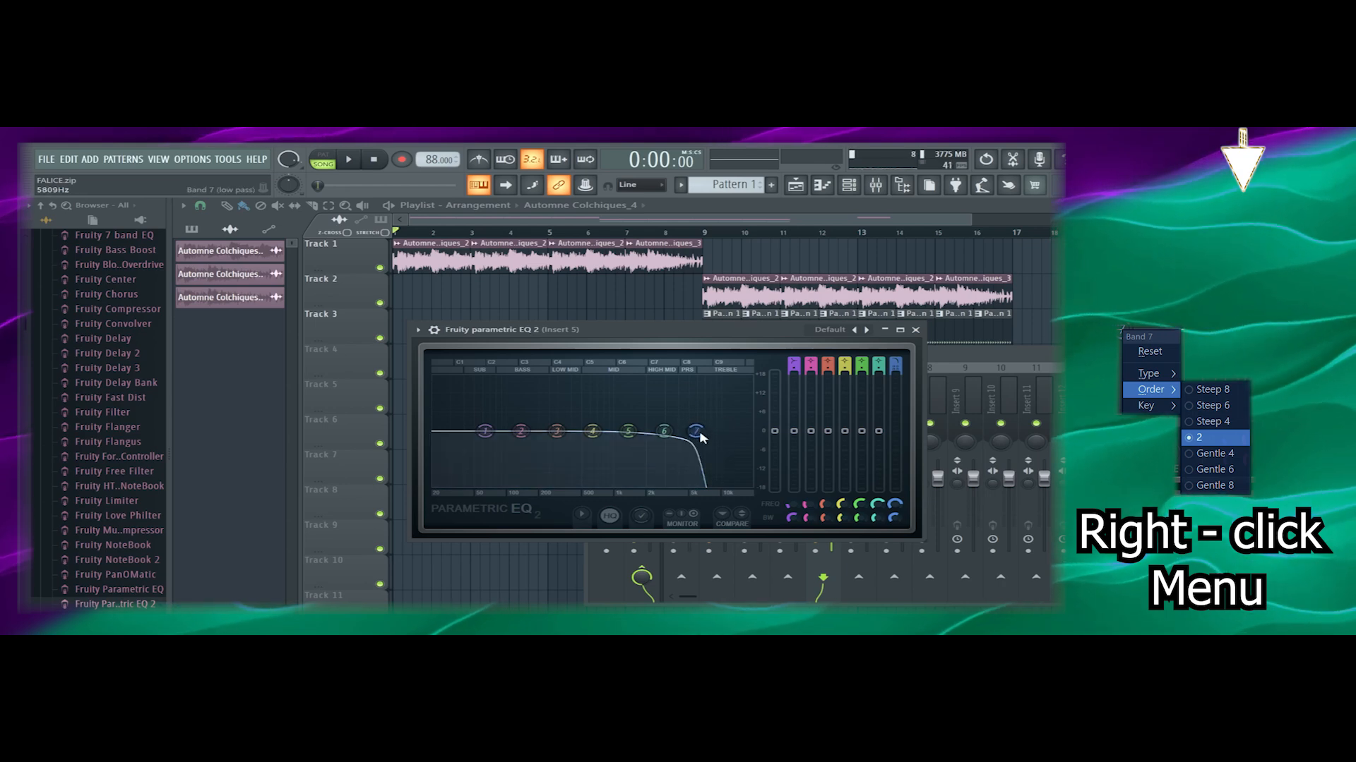
click(781, 526)
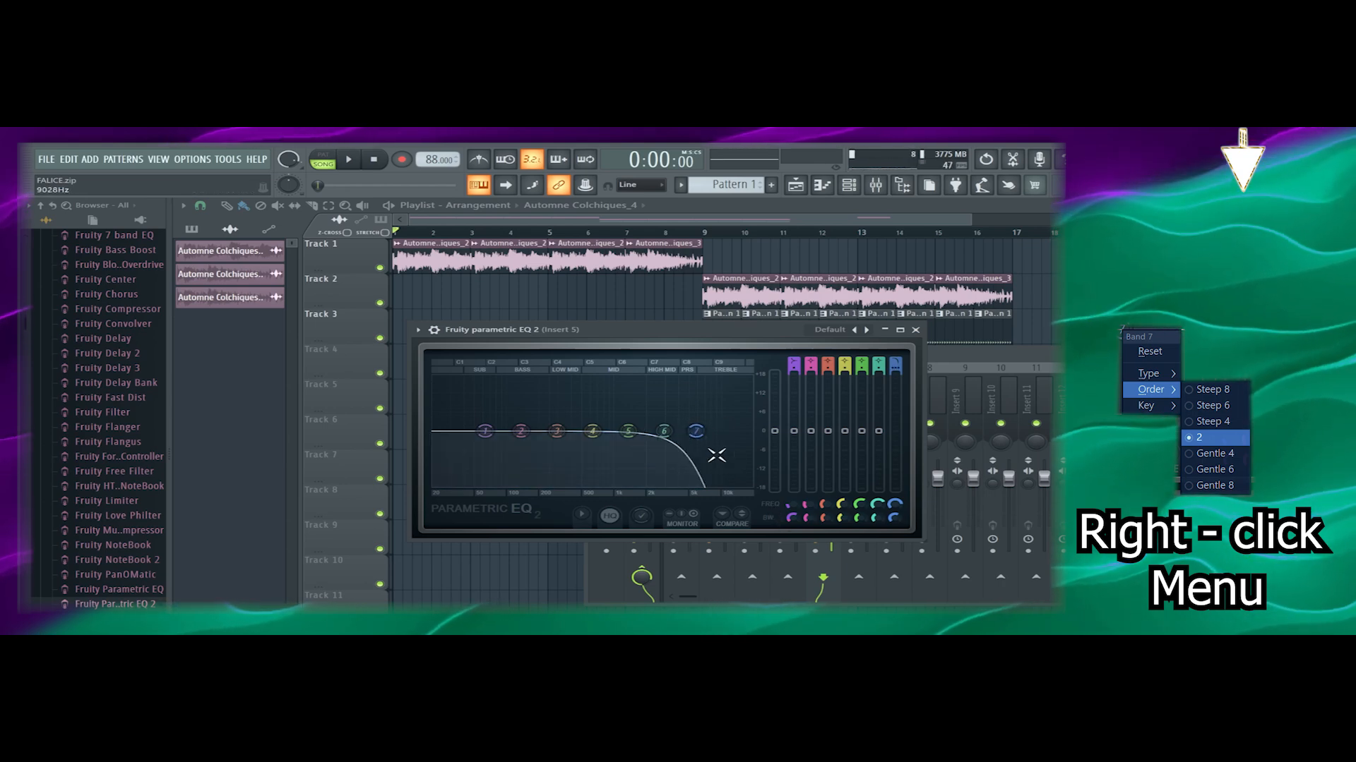
key(space)
mouse_move(703, 435)
mouse_down()
mouse_move(721, 435)
mouse_move(552, 432)
mouse_move(706, 433)
mouse_up()
key(space)
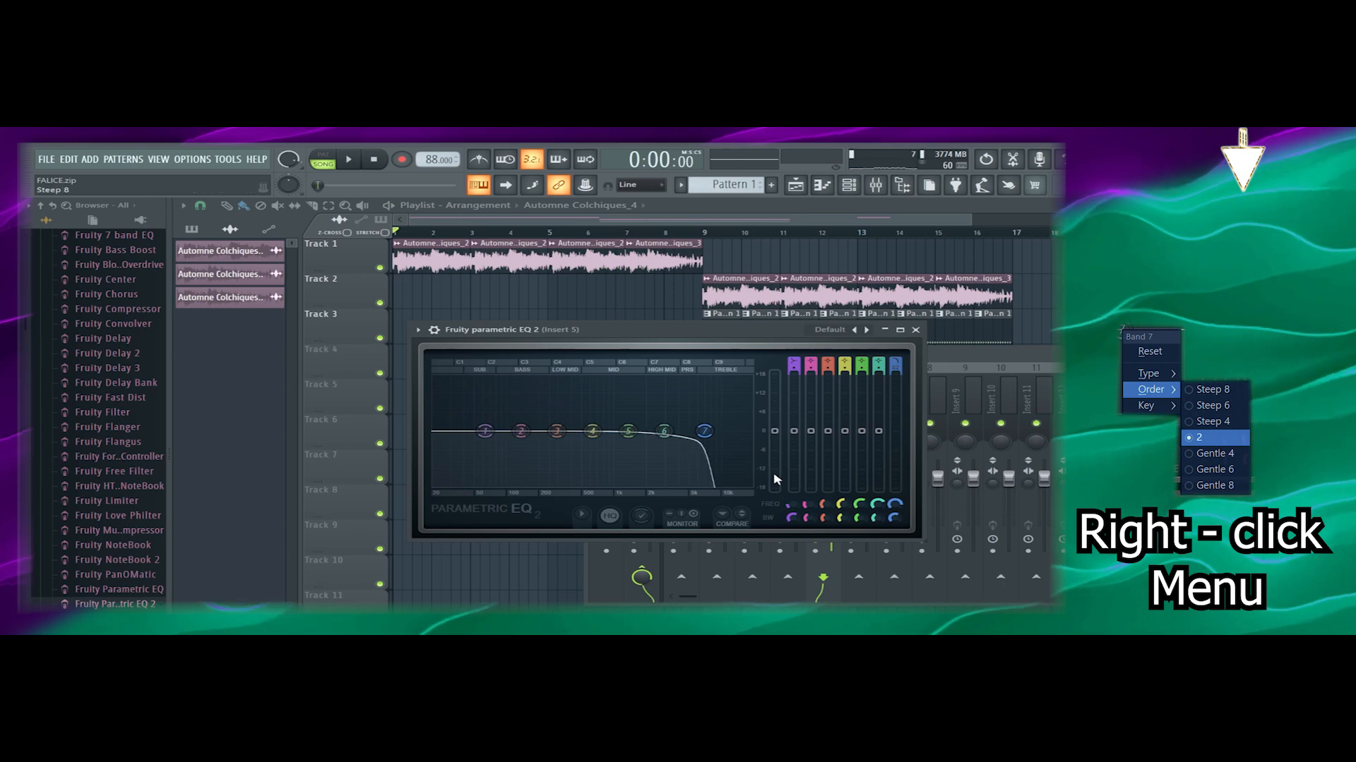
Sweep band 7's low-pass cutoff down to about 210 Hz and back up to the treble while previewing the song
drag(706, 433, 543, 432)
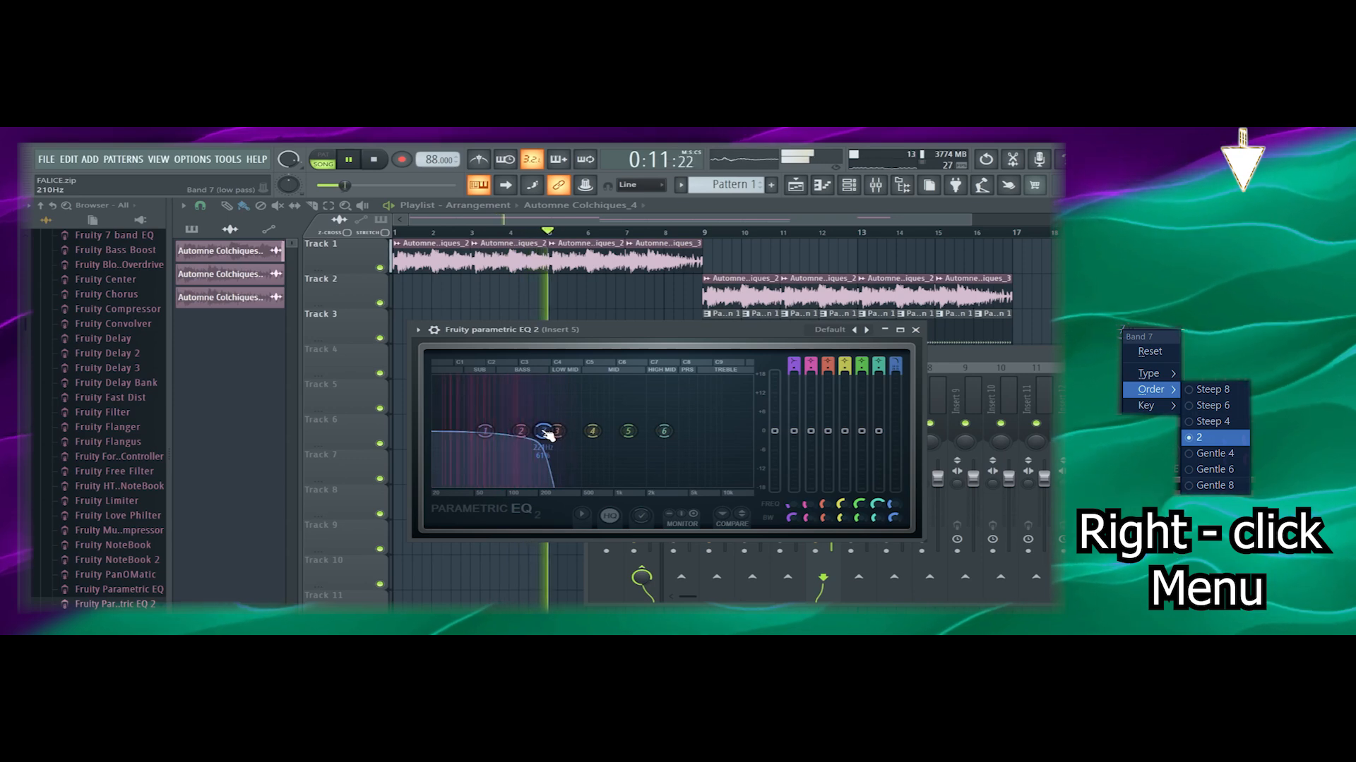
drag(546, 432, 703, 433)
key(space)
Change band 7's low-pass order to compare a steep roll-off with a gentler one
right_click(701, 431)
click(720, 442)
right_click(707, 432)
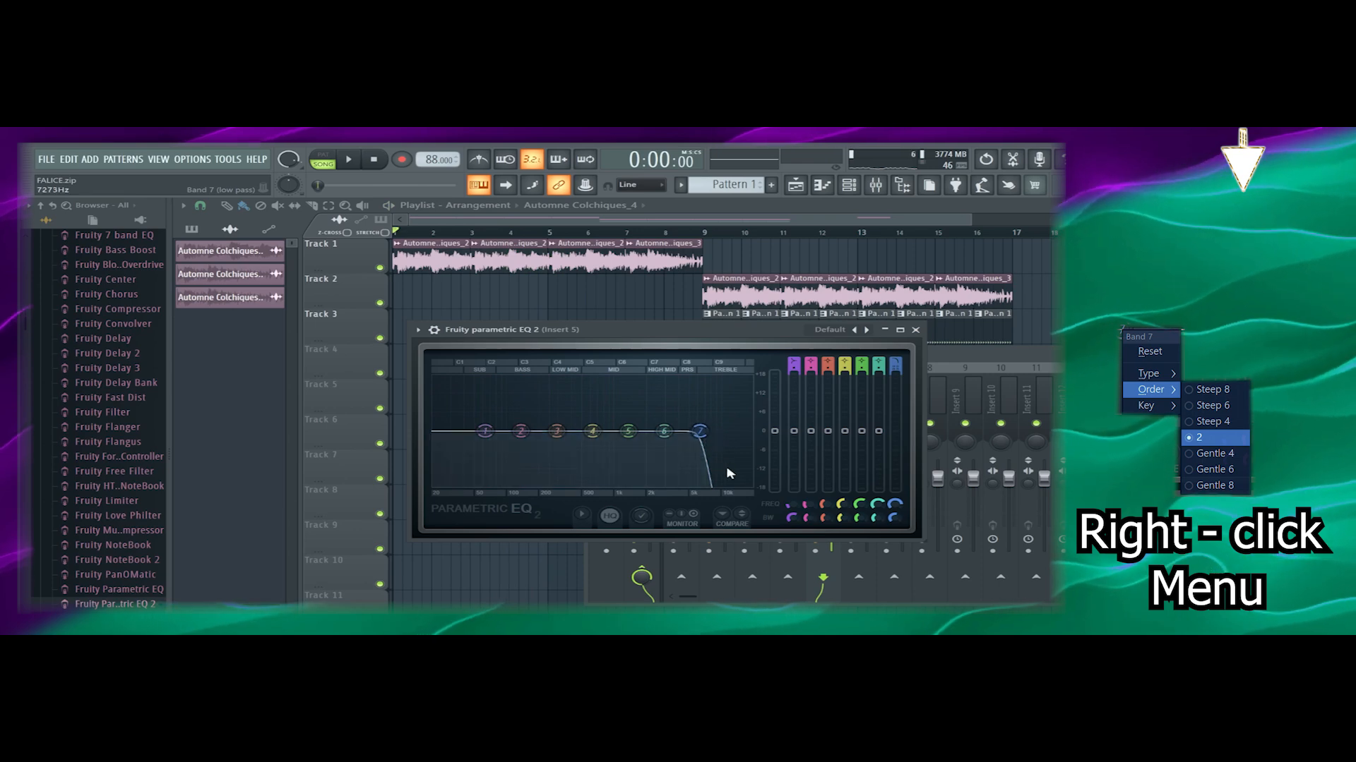
click(775, 506)
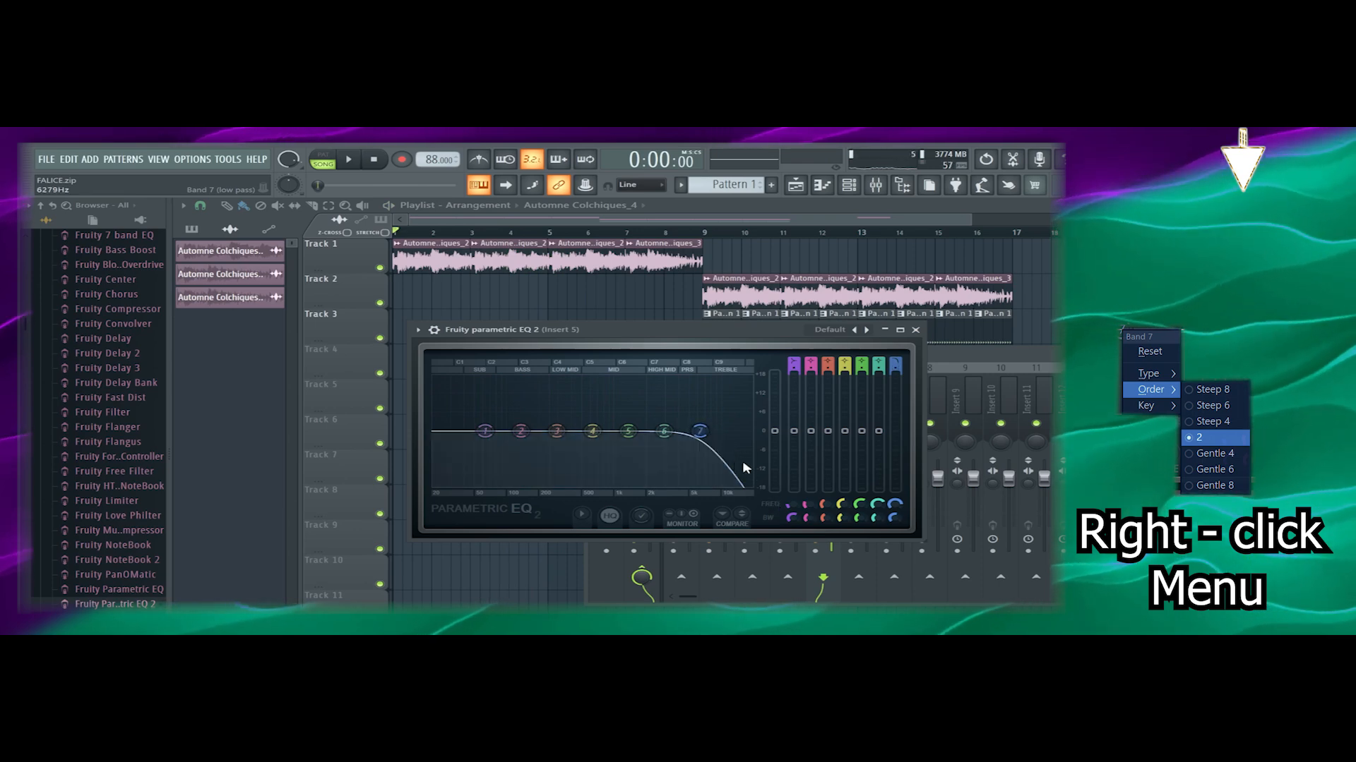
click(779, 468)
mouse_move(671, 435)
mouse_down()
mouse_move(714, 435)
mouse_move(666, 437)
mouse_up()
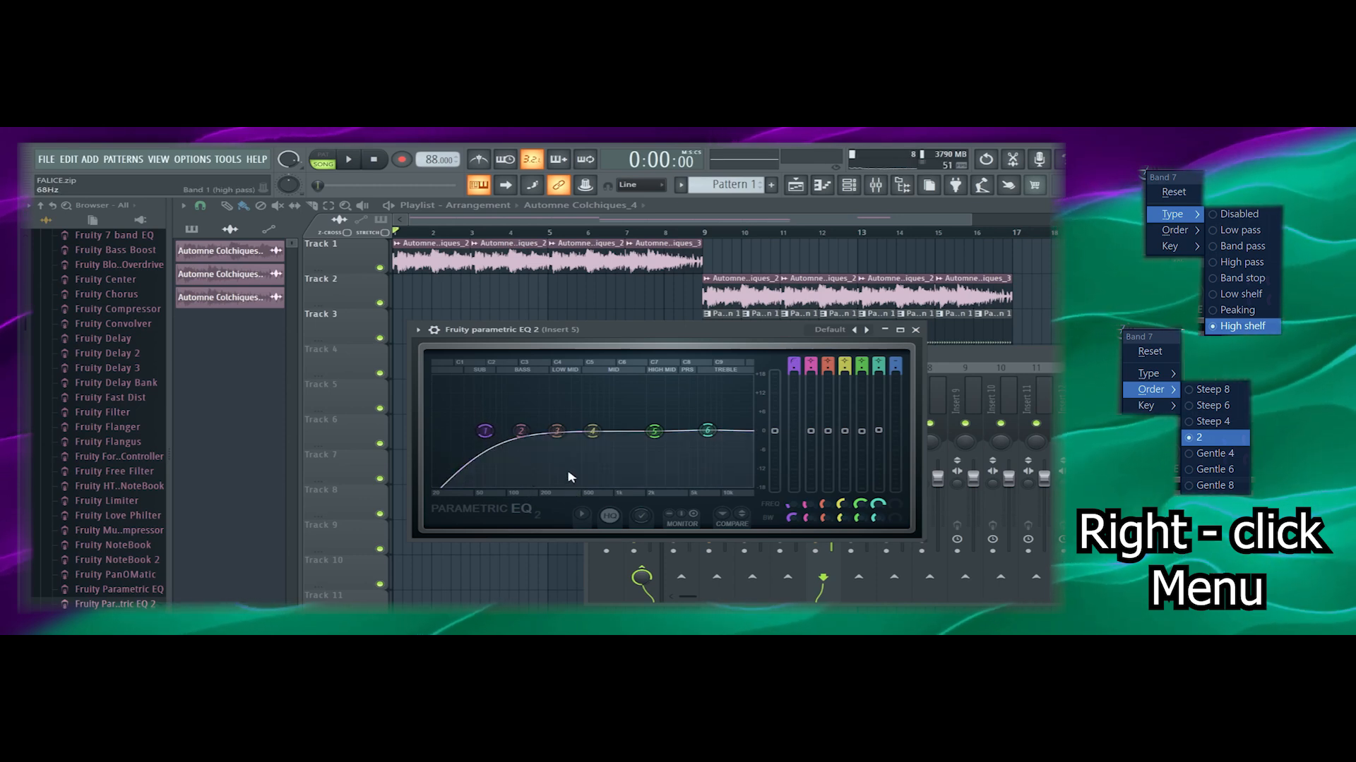
Shift band 1's high-pass cutoff to about 65 Hz while previewing the song, and switch the band to Low pass
key(space)
mouse_move(487, 431)
mouse_down()
mouse_move(660, 430)
mouse_move(466, 433)
mouse_move(483, 438)
mouse_up()
key(space)
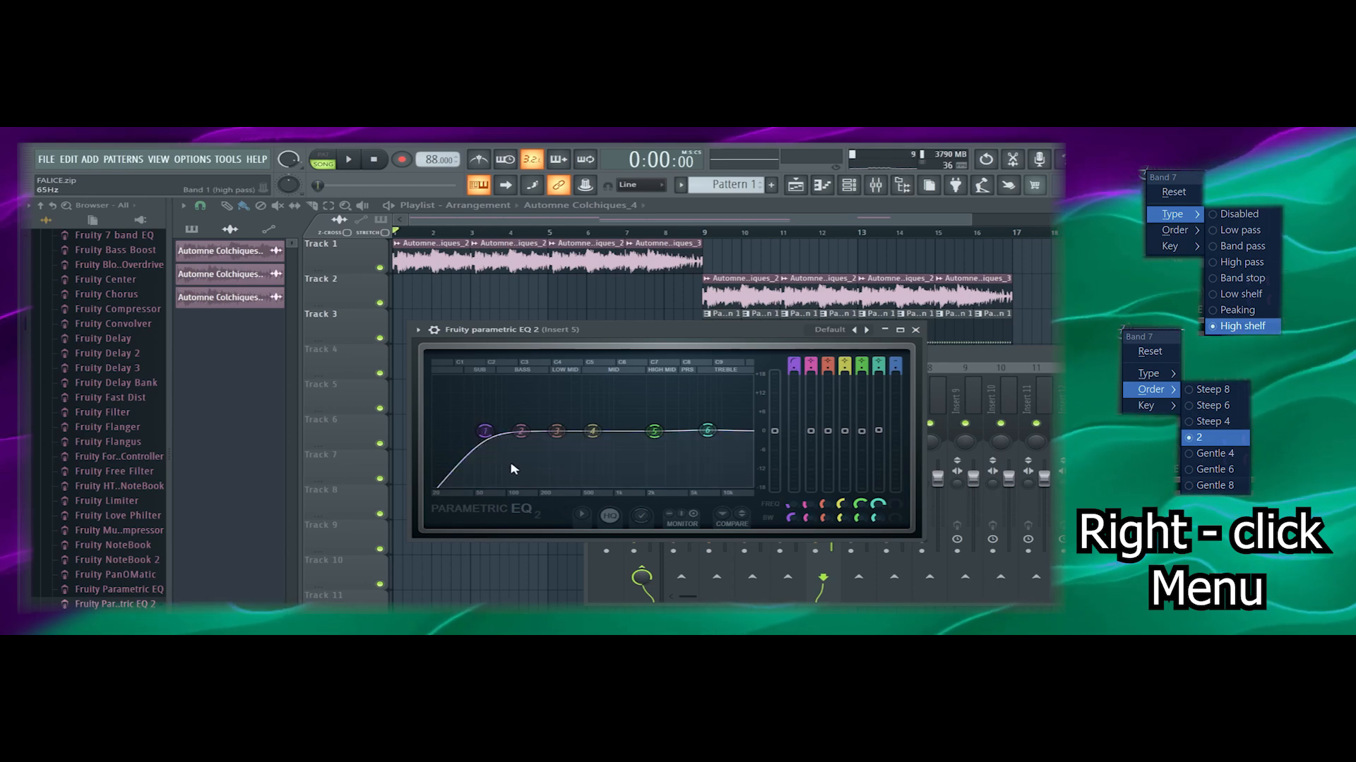
click(553, 467)
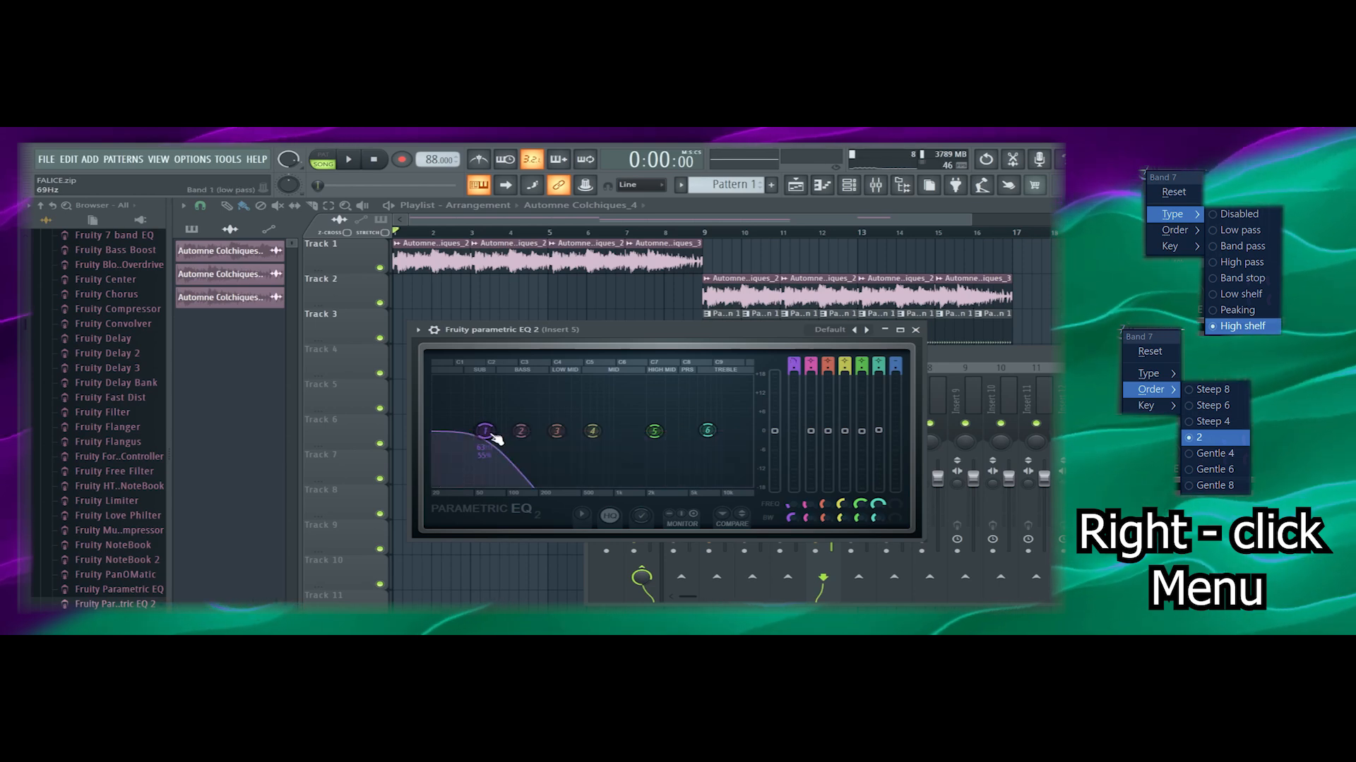
From the Default preset, boost band 3 at about 321 Hz and cut band 6 in the treble range while previewing the song
click(866, 331)
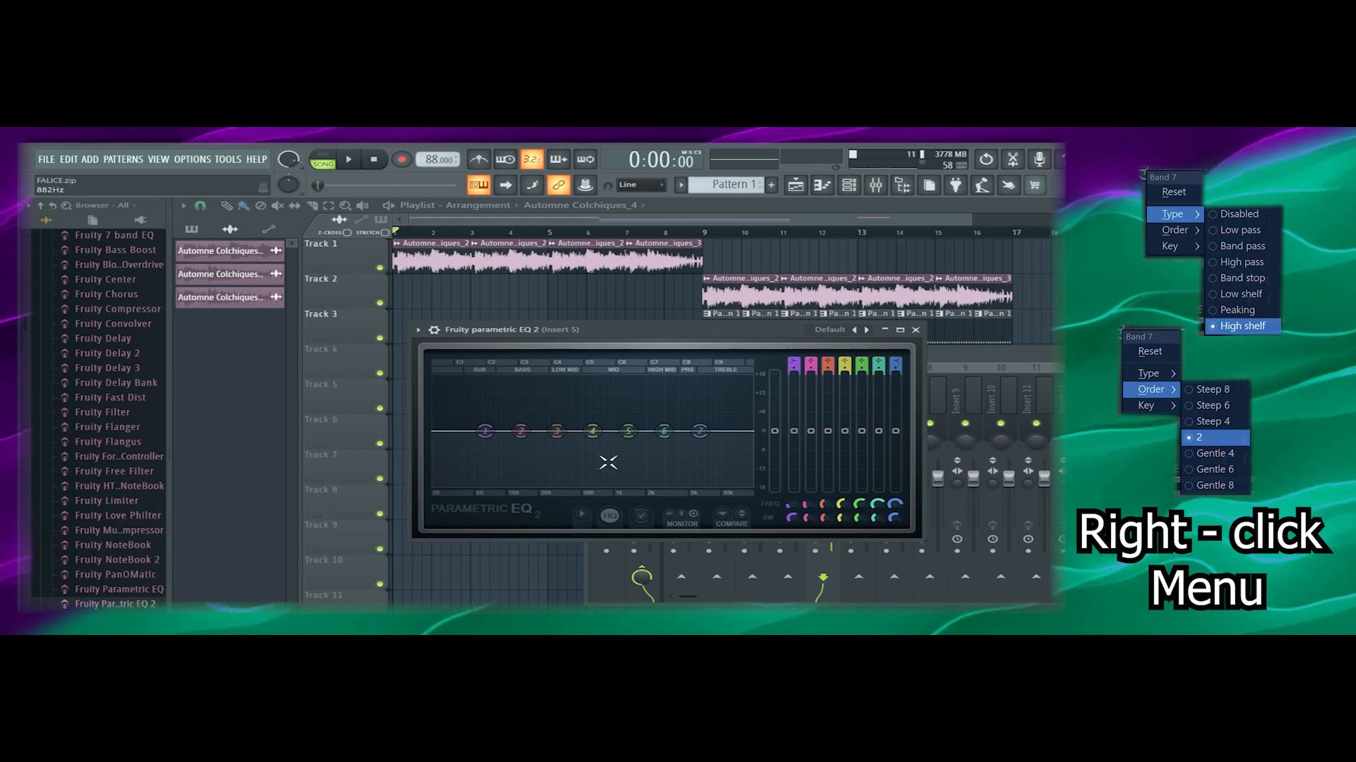
key(space)
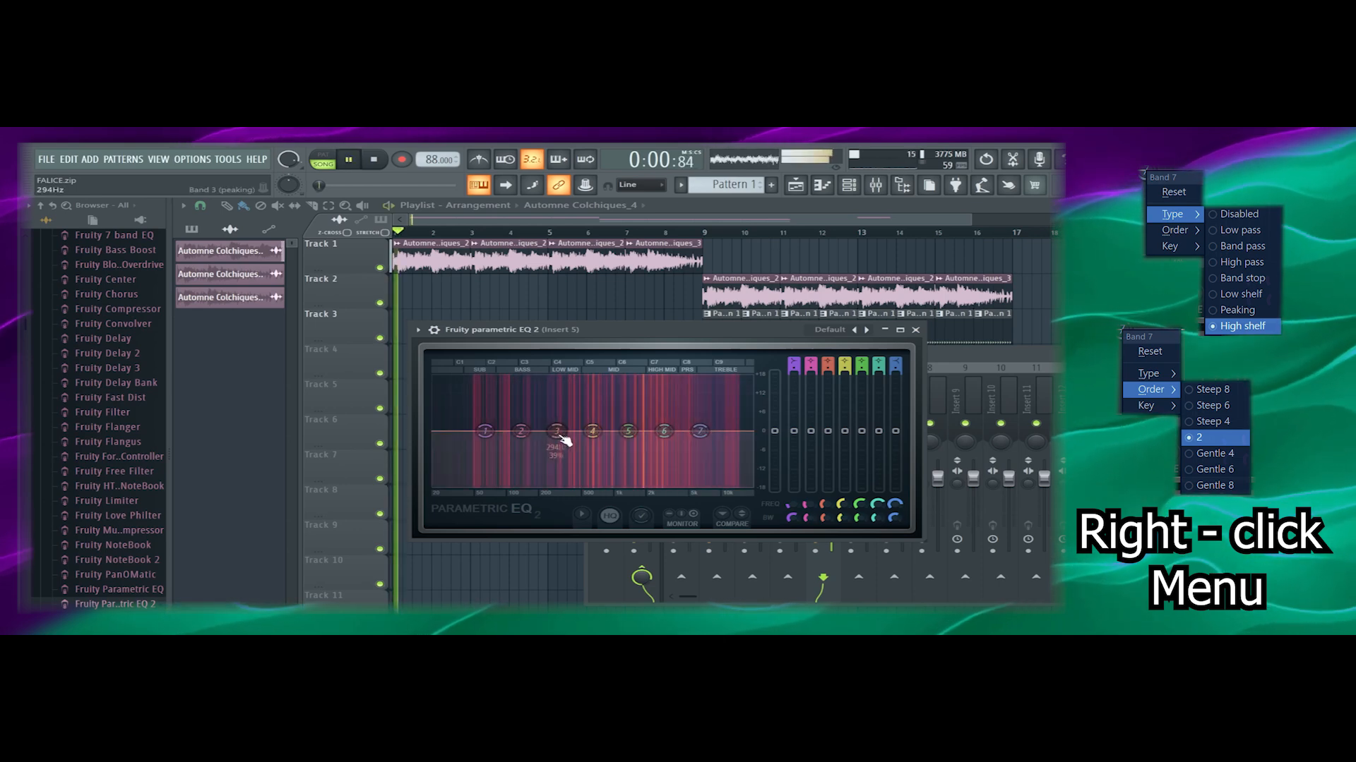
drag(557, 430, 563, 403)
drag(664, 431, 701, 460)
scroll(705, 461, down, 3)
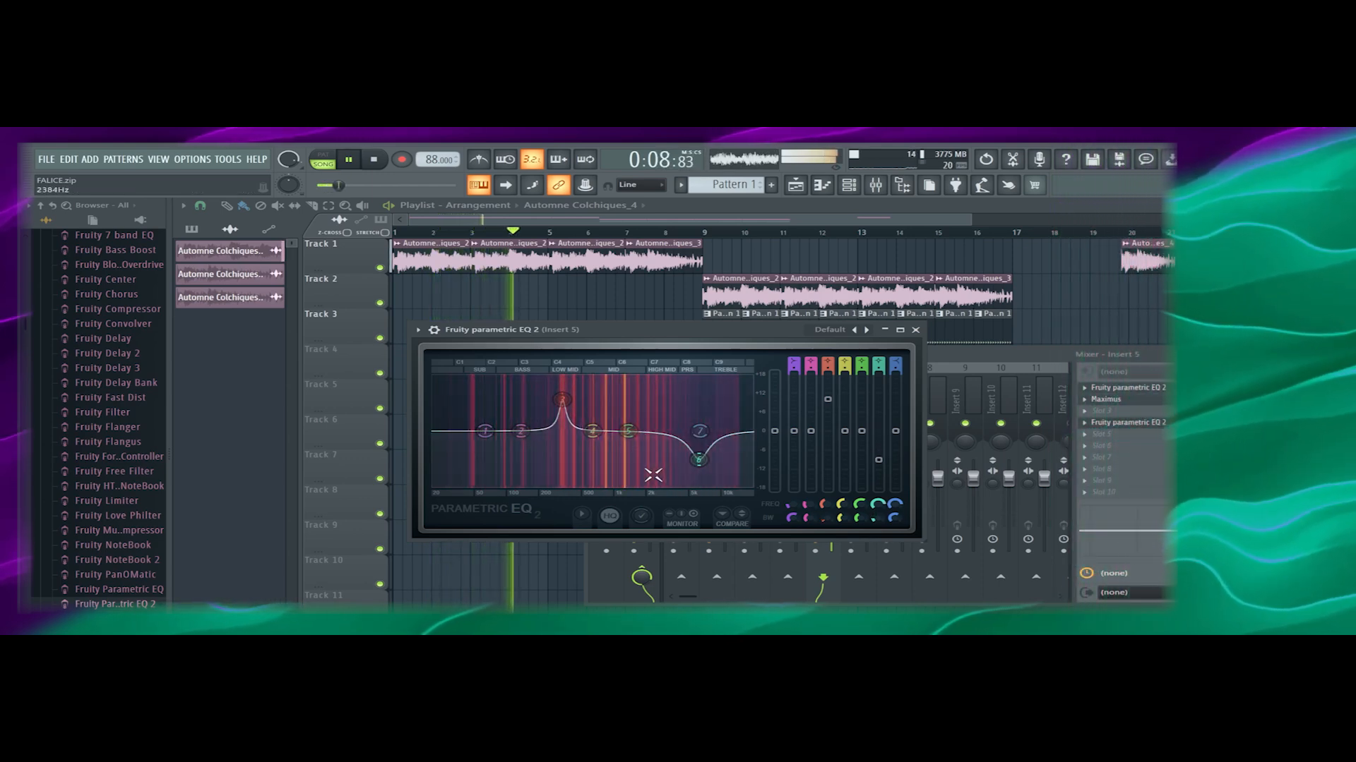
key(space)
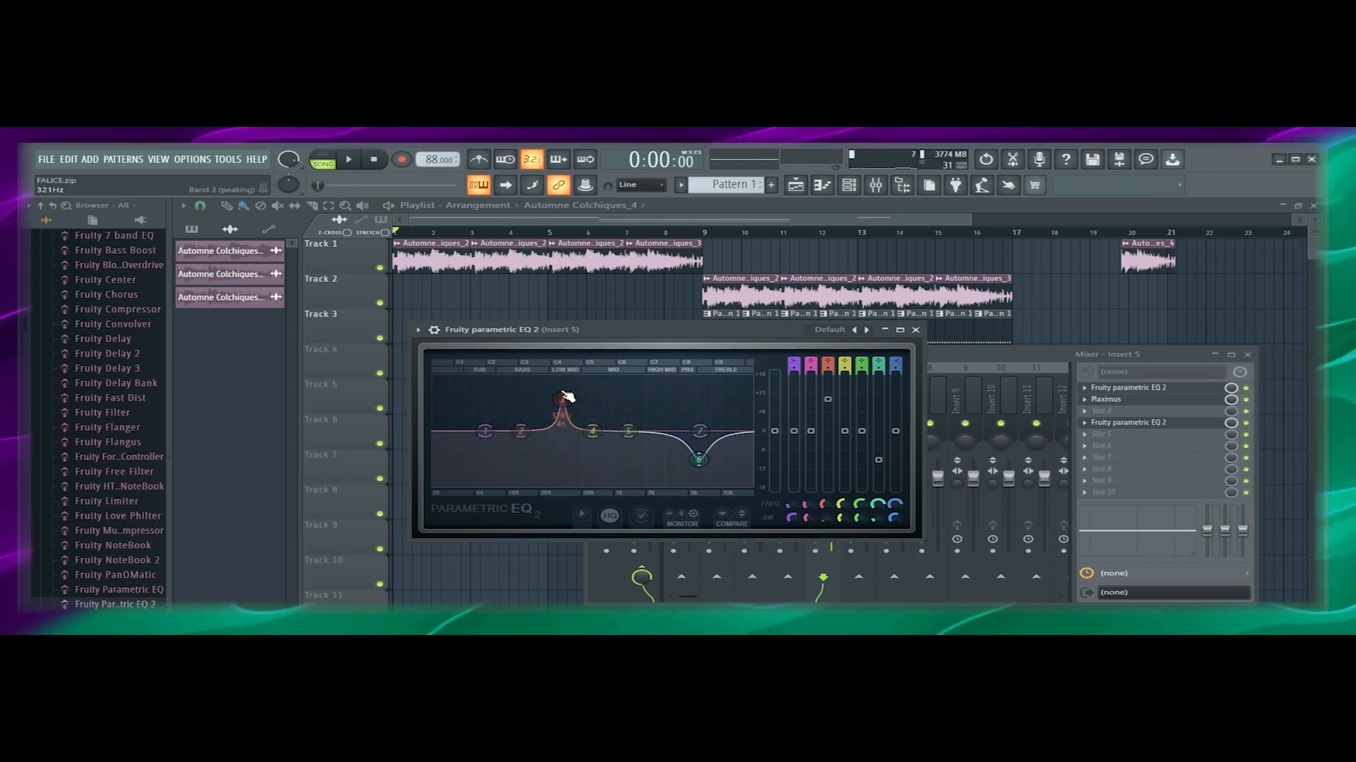
Nudge band 6's treble cut slightly and preview the song with the boost and cut applied
drag(698, 460, 701, 461)
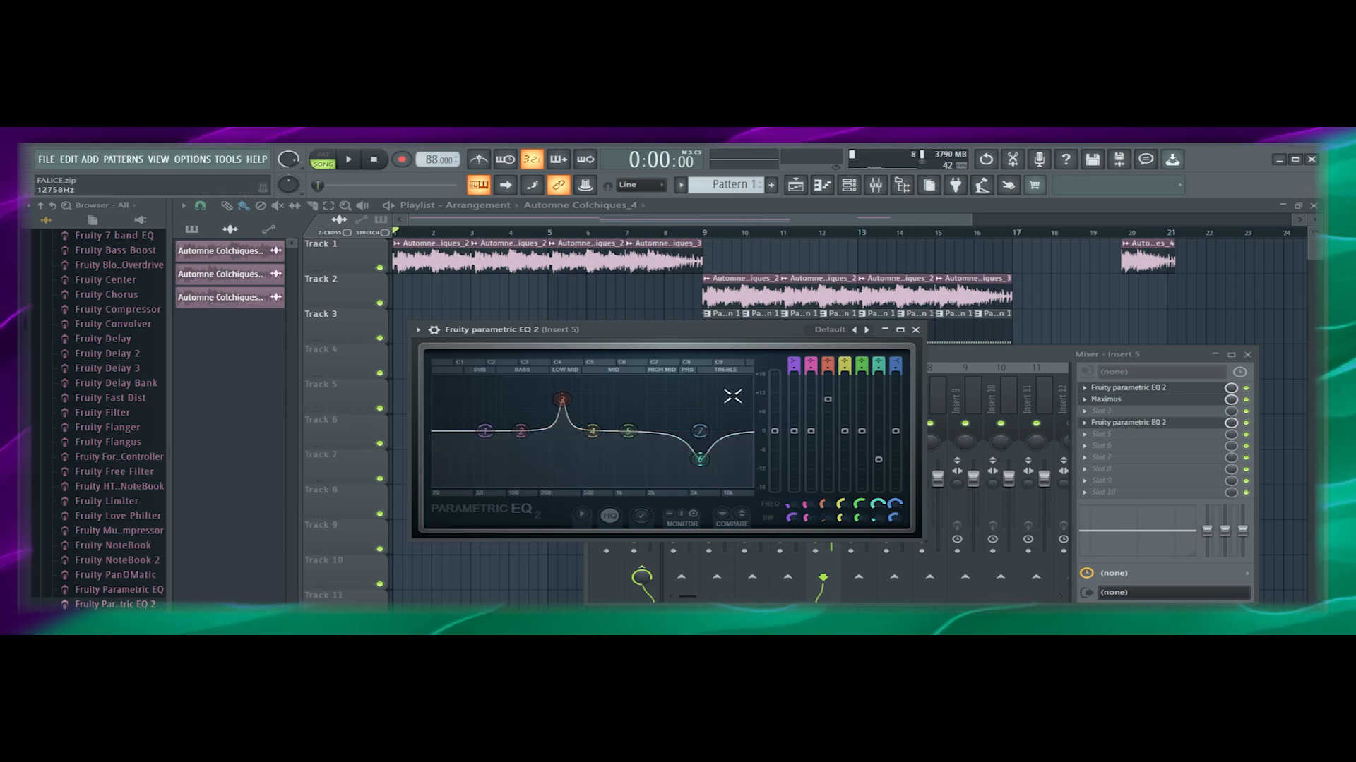
key(space)
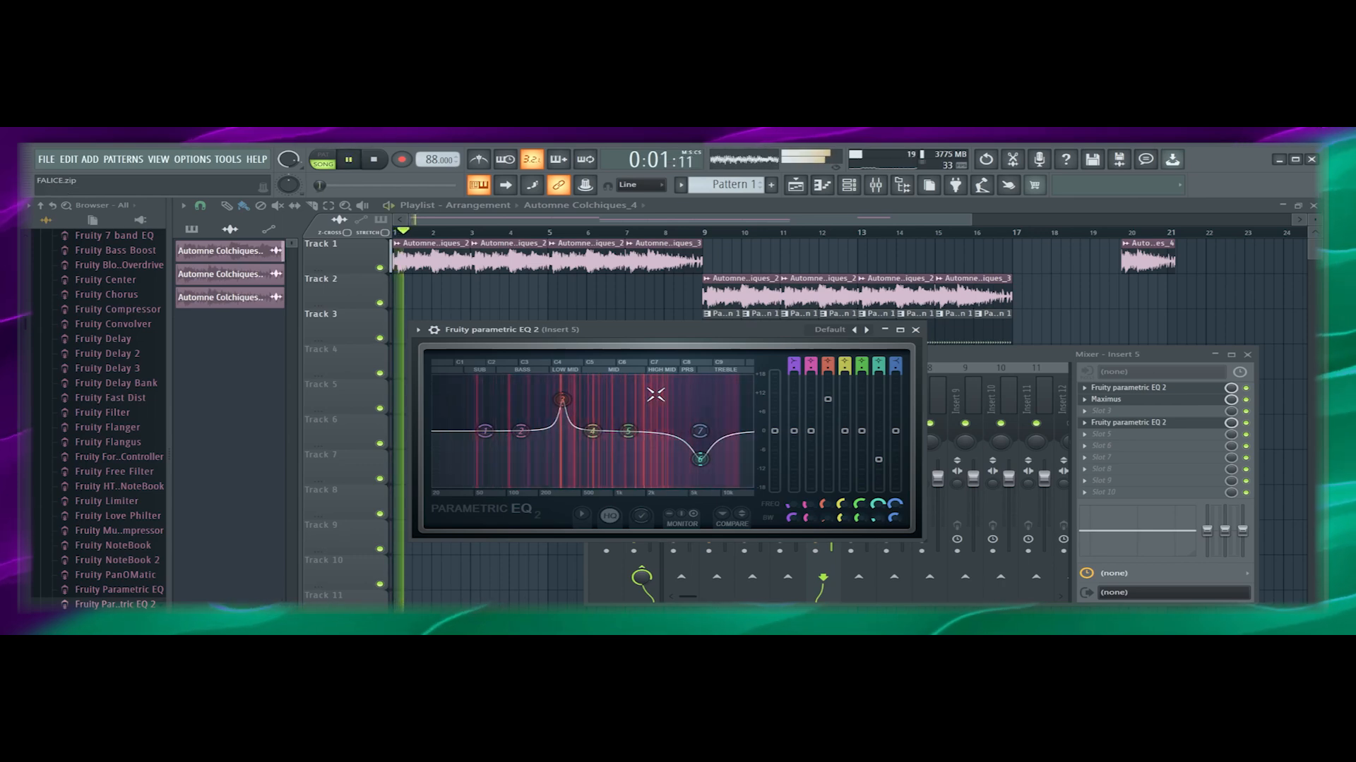
key(space)
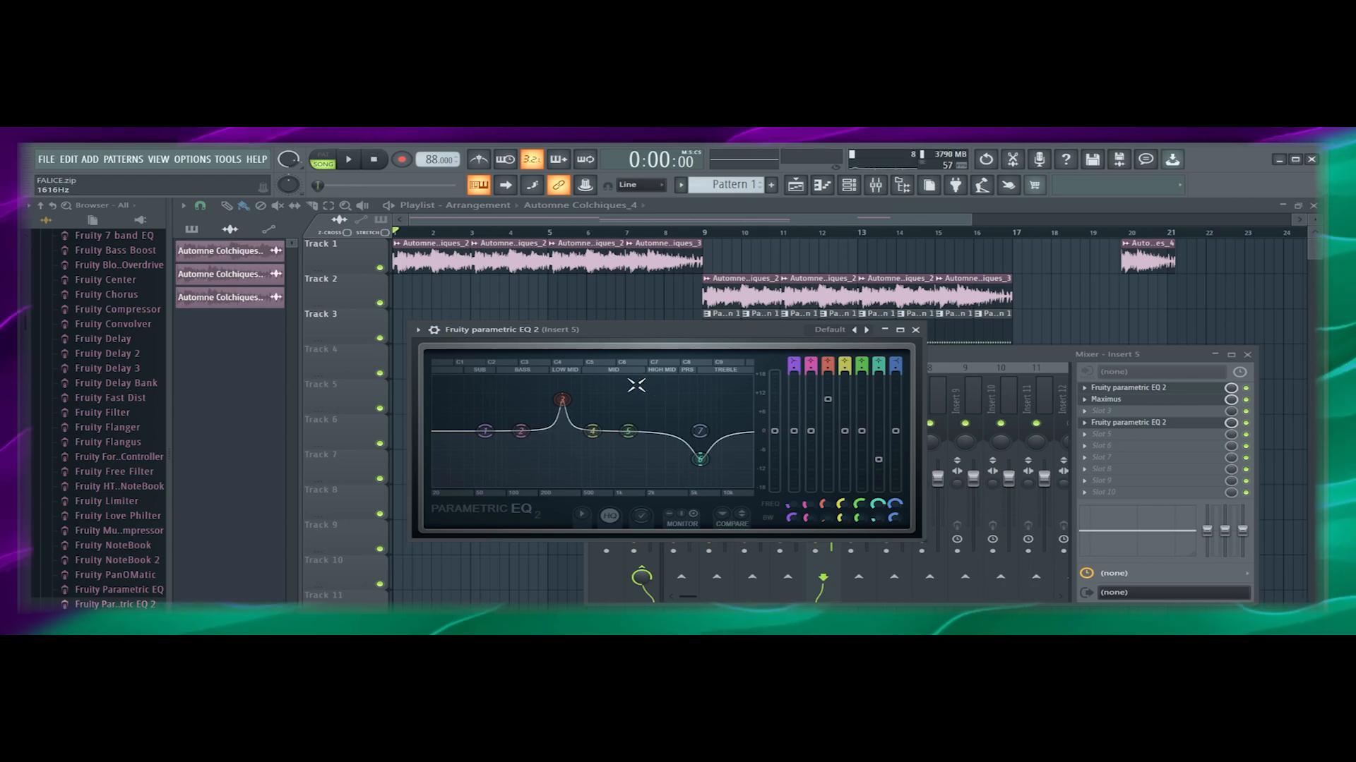
Narrow band 3's low-mid peak while previewing the song, and fine-tune its boost level
click(562, 400)
drag(562, 400, 562, 395)
key(space)
scroll(561, 397, down, 2)
key(space)
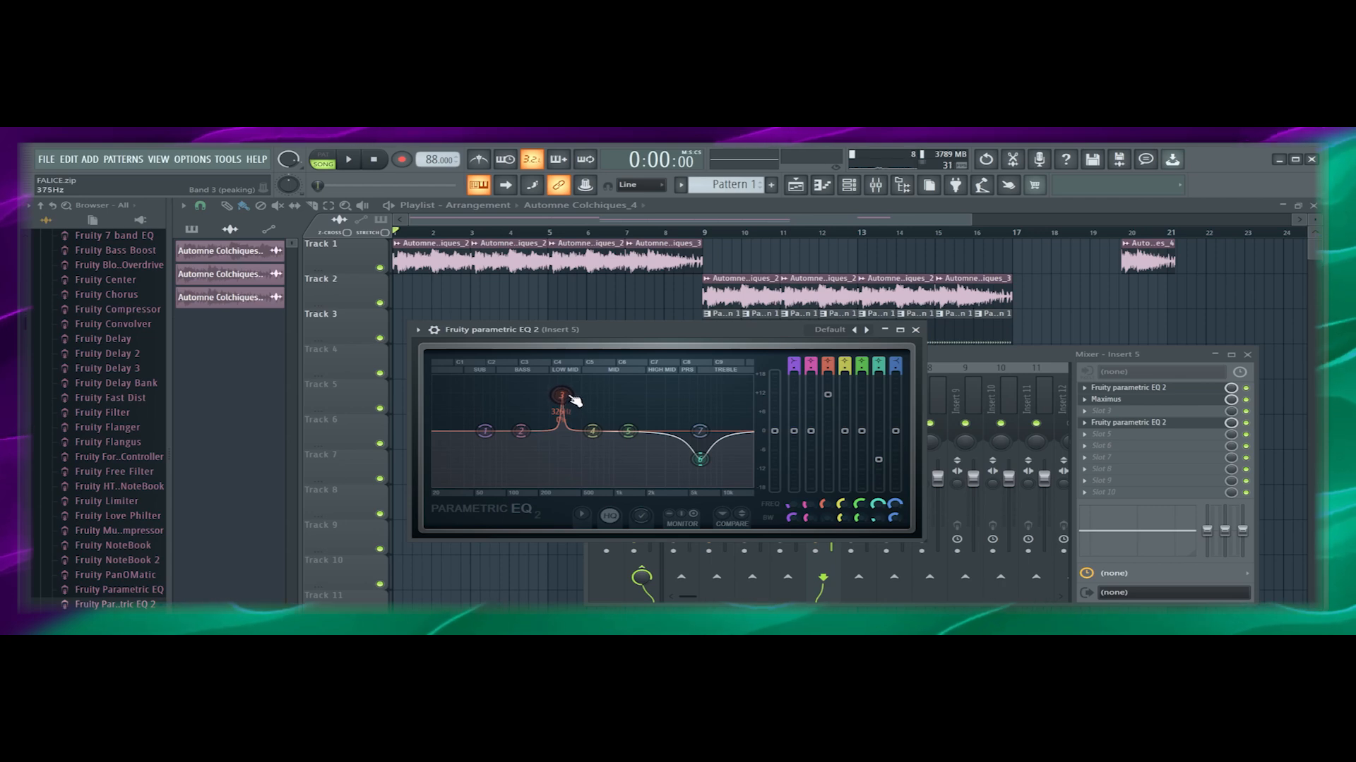
mouse_move(562, 394)
mouse_down()
mouse_move(616, 381)
mouse_move(583, 377)
mouse_move(562, 399)
mouse_up()
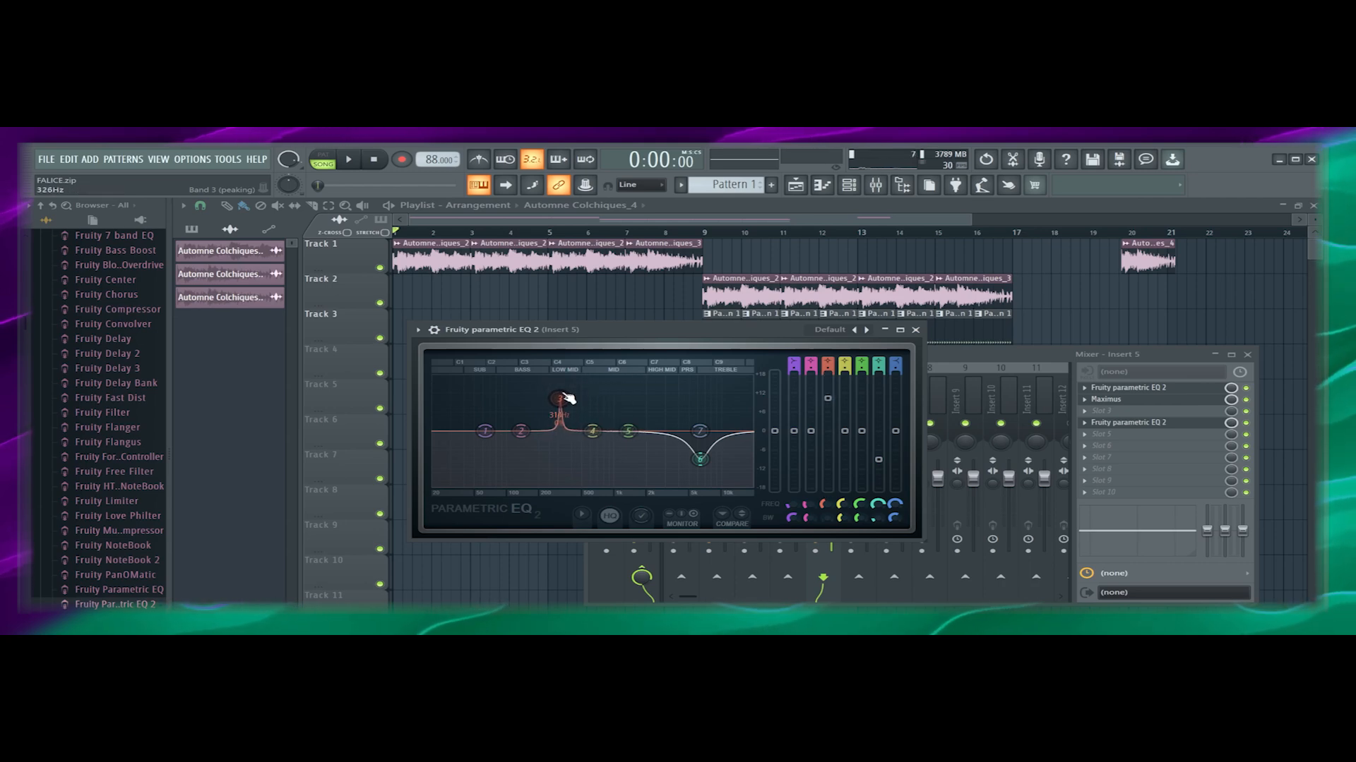